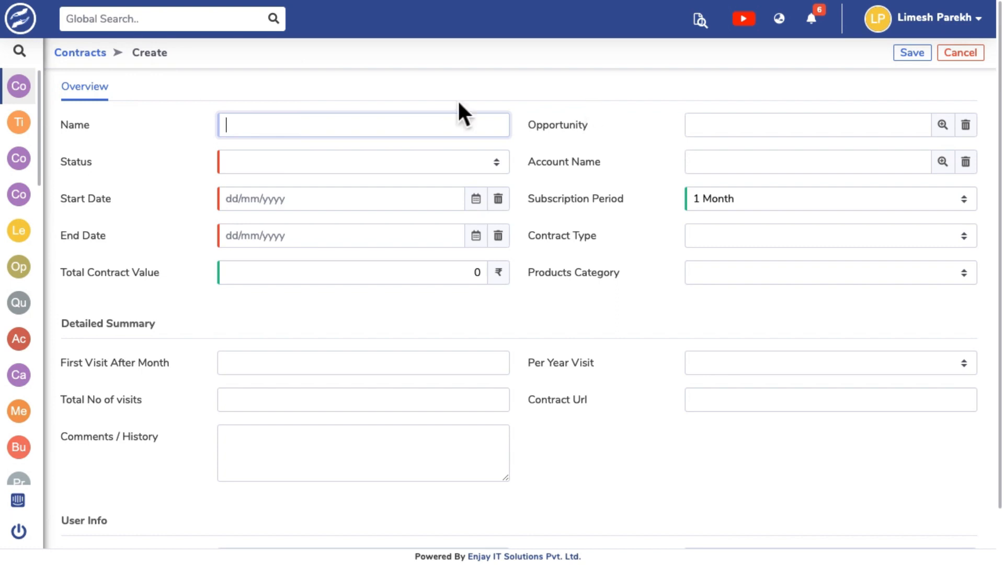
Name the new contract "Demo Contract for the demo company" and set its status to Active.
text(Demo Co)
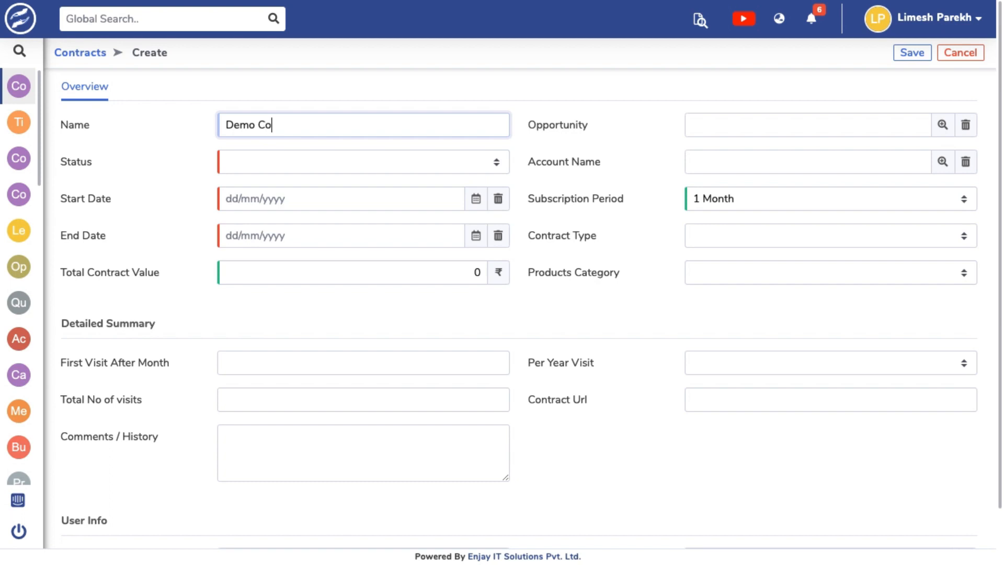
text(ntract for the demo company)
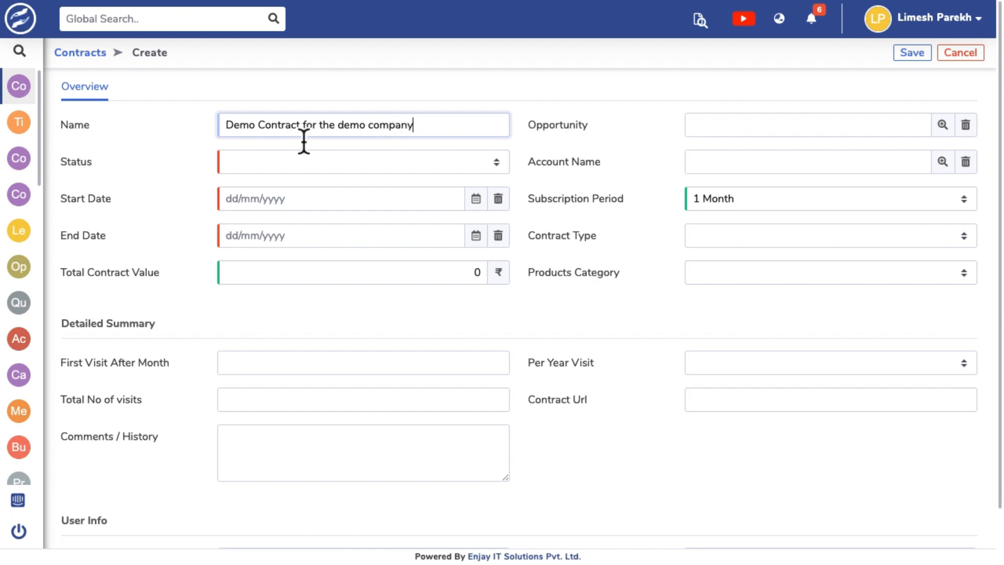
click(736, 134)
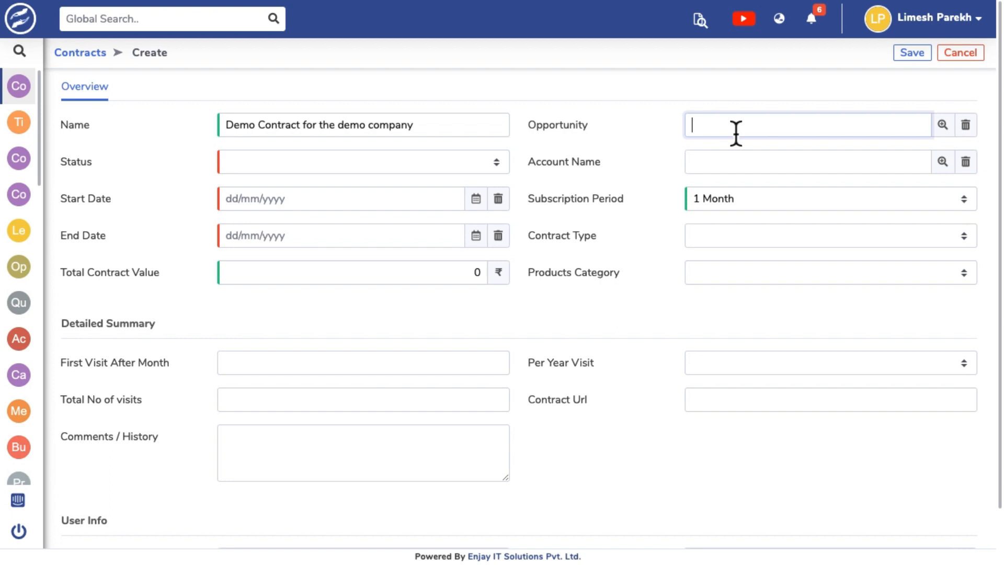
click(410, 160)
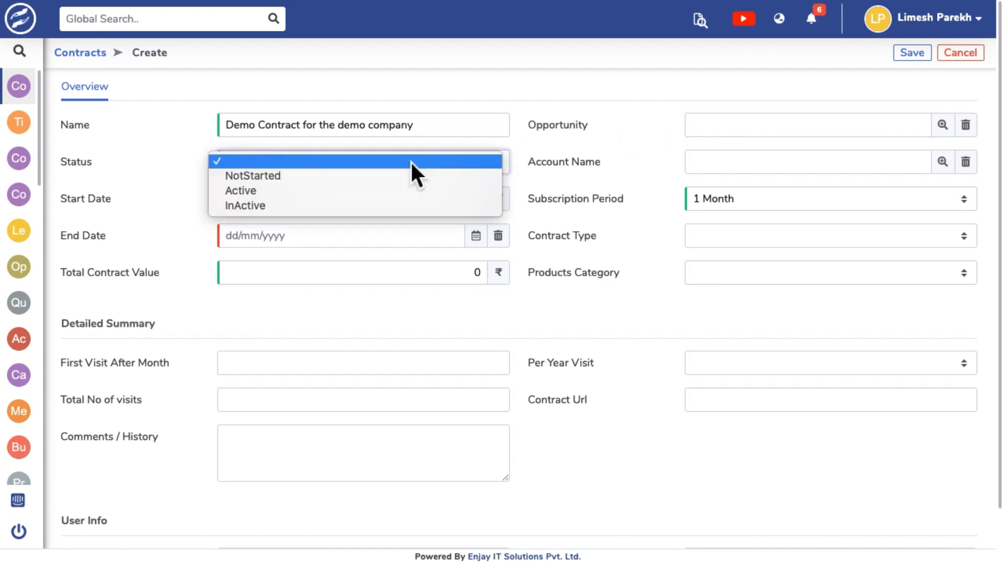
click(350, 191)
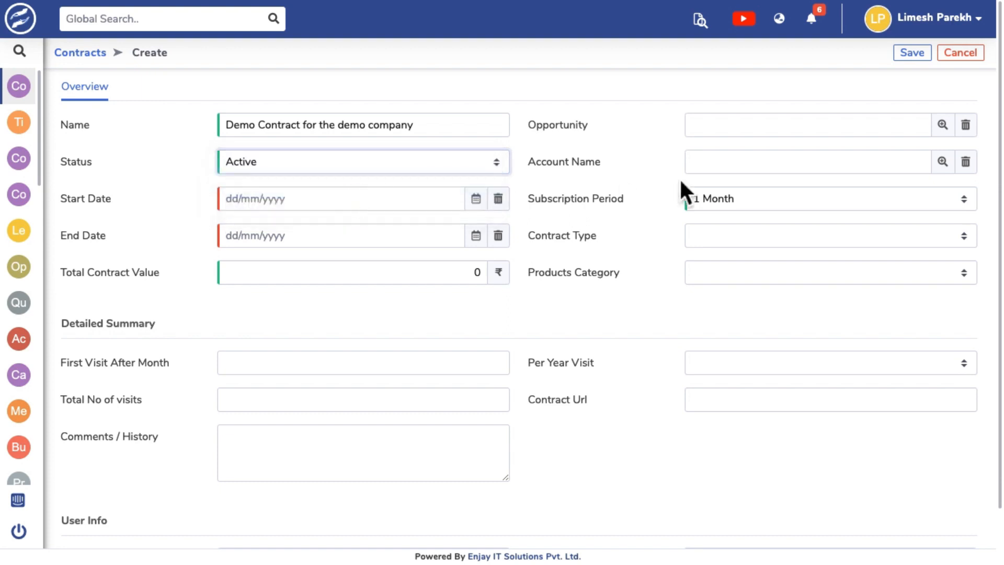
Set the contract's start date to 21/12/2022 and its subscription period to 1 Year.
click(712, 172)
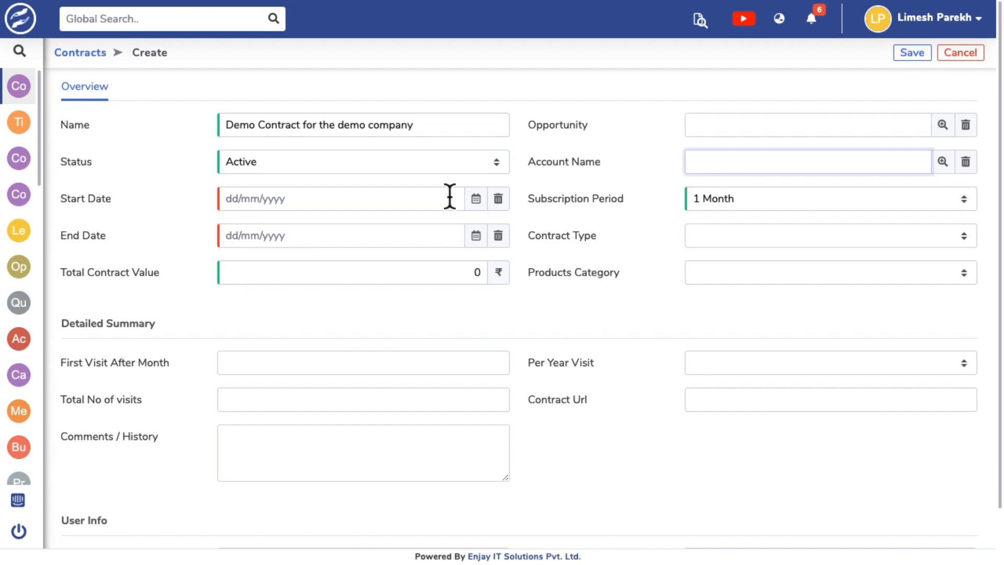
click(232, 198)
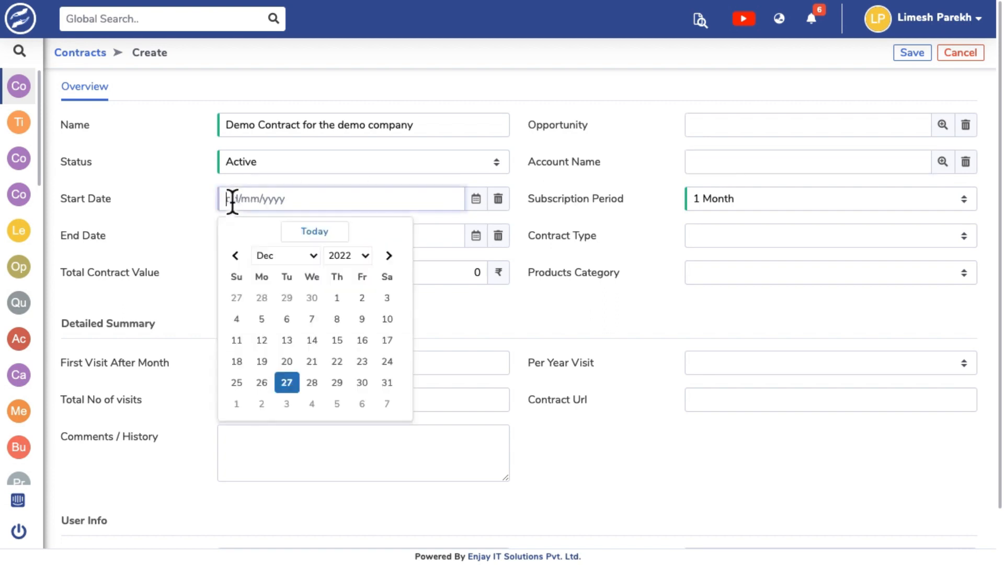
click(313, 362)
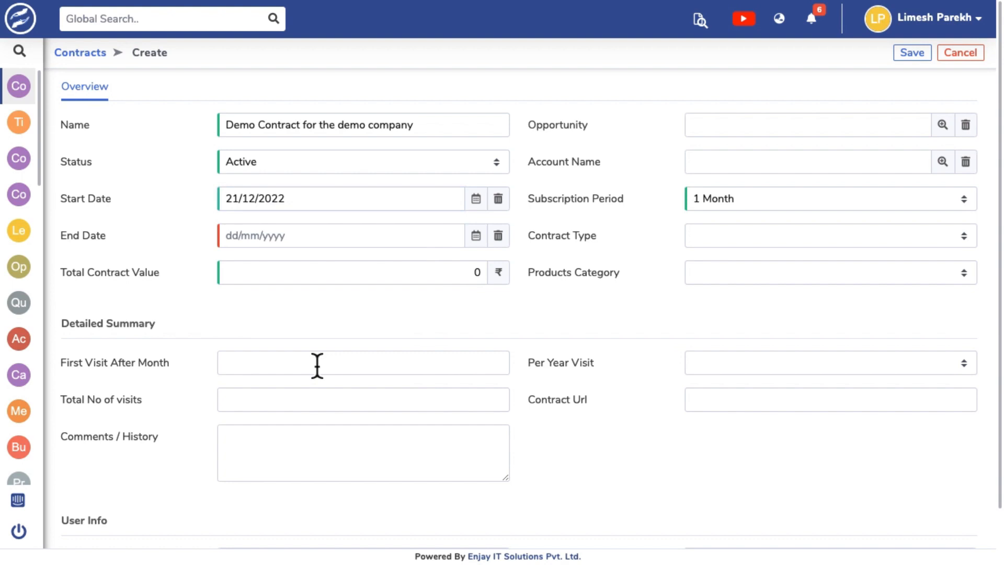
click(799, 199)
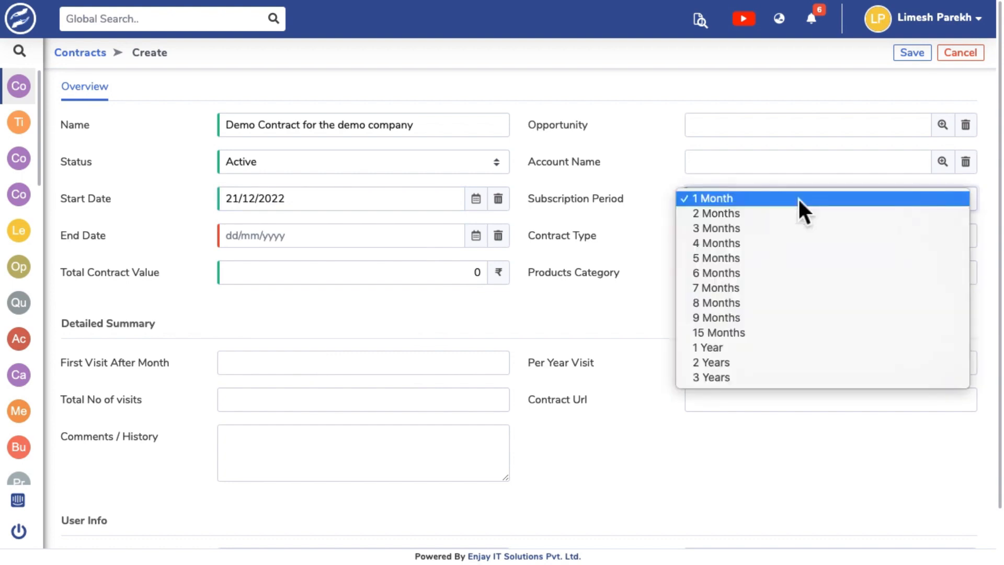
click(759, 347)
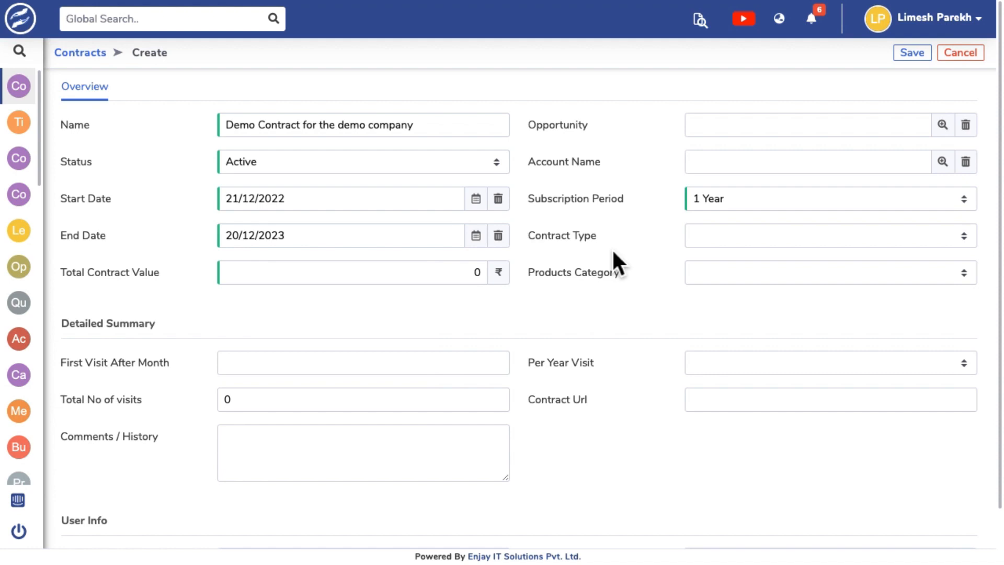
Set the contract type to AMC and the total contract value to 120000.
click(727, 242)
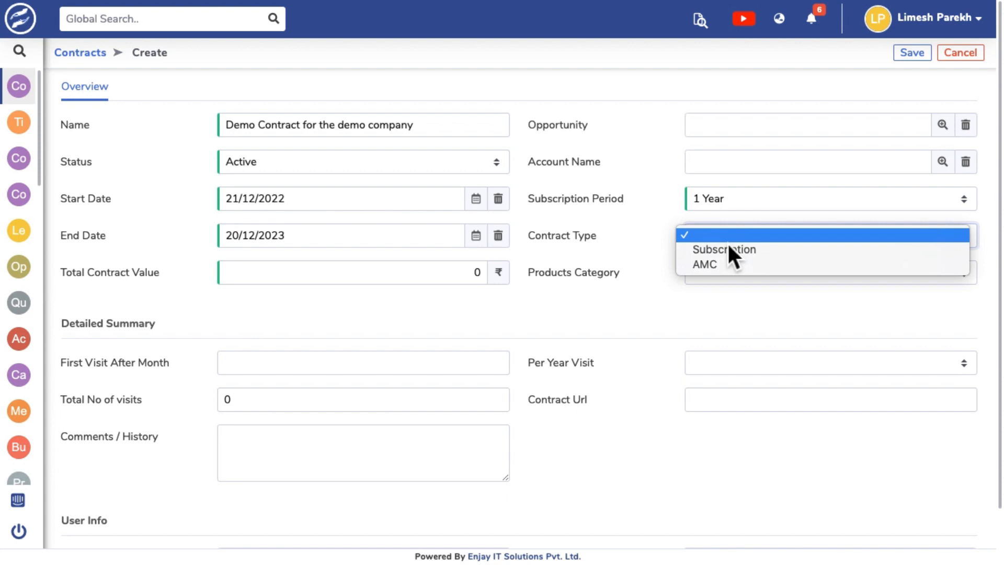
click(722, 267)
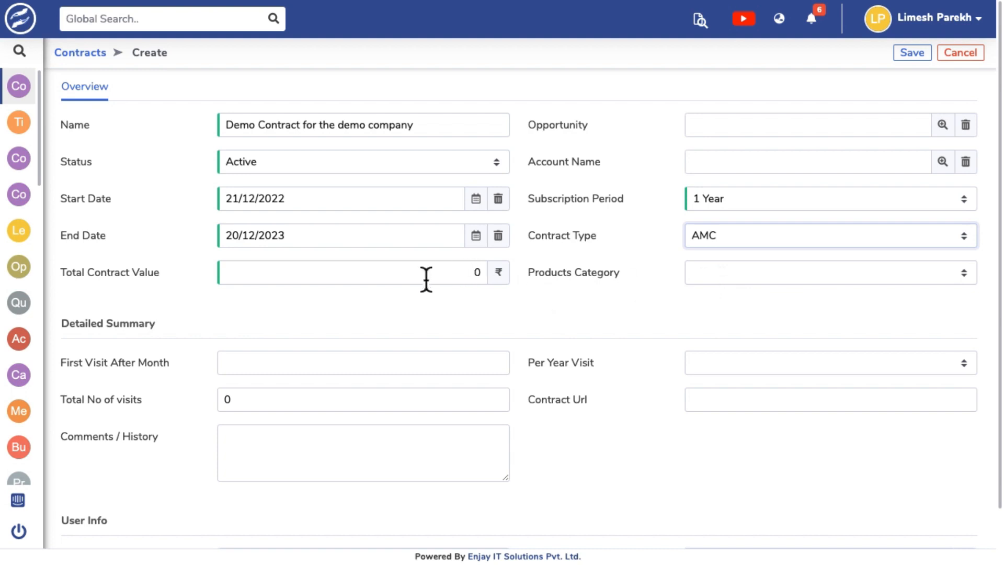
click(488, 278)
key(BackSpace)
text(12)
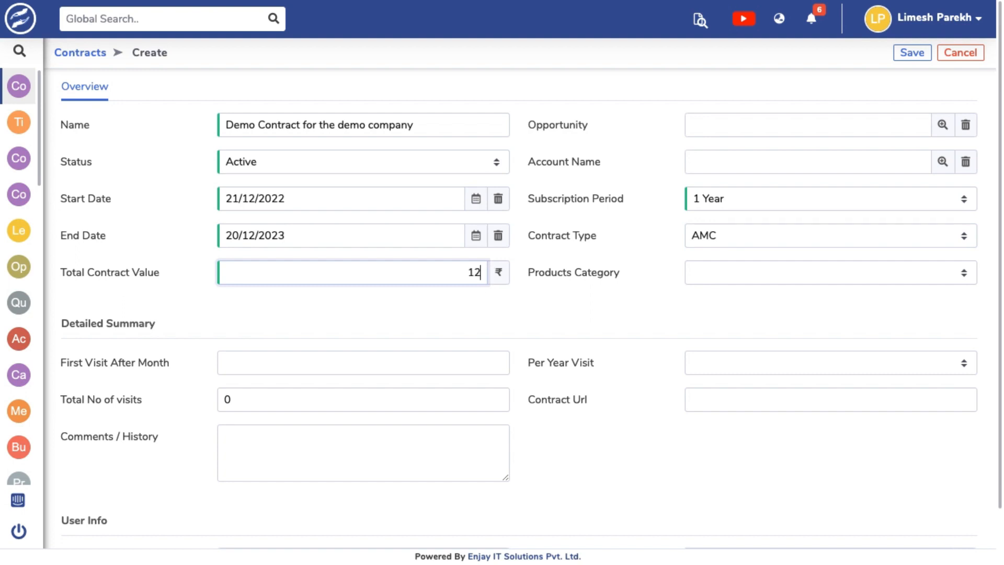
text(0000)
Link the contract to the account "Demo Company for Contract Testing.".
click(727, 172)
text(demo c)
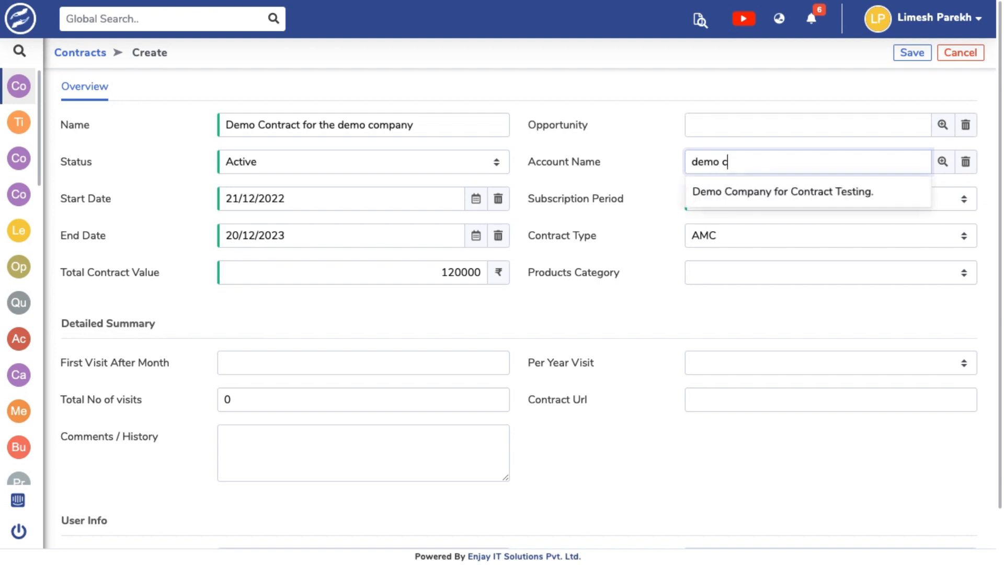
click(779, 195)
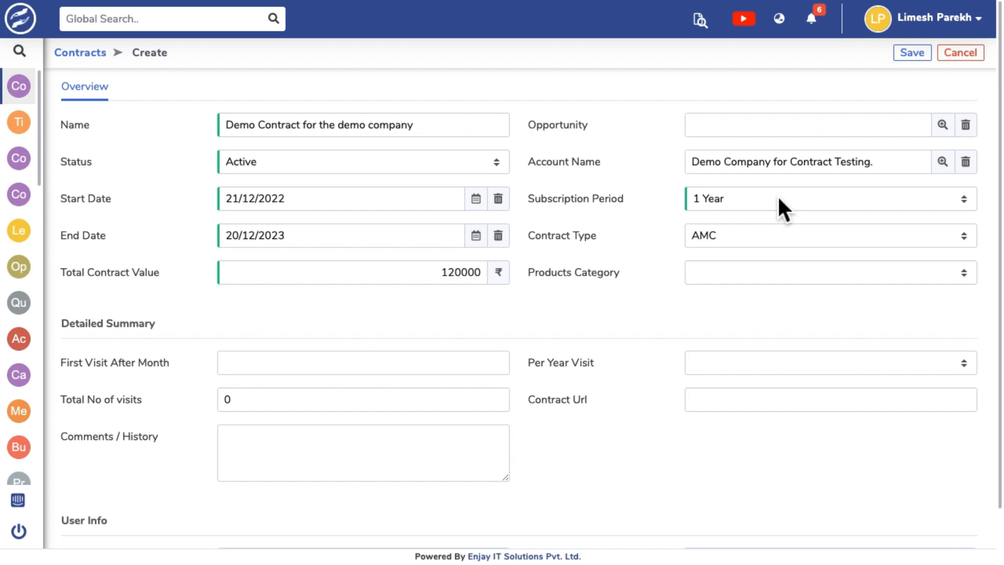
Set the products category to Hardware and save the contract.
click(775, 277)
click(760, 289)
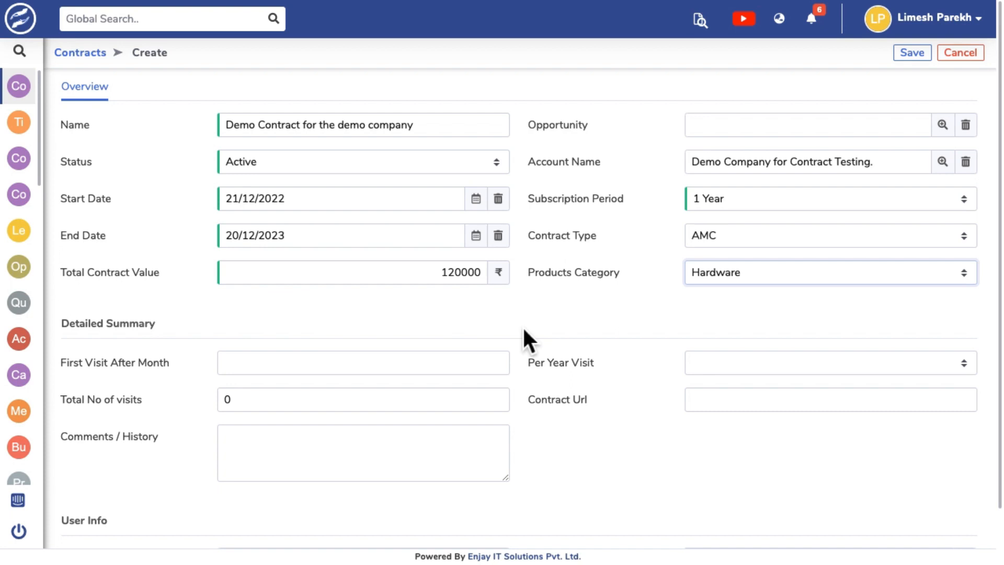
click(739, 408)
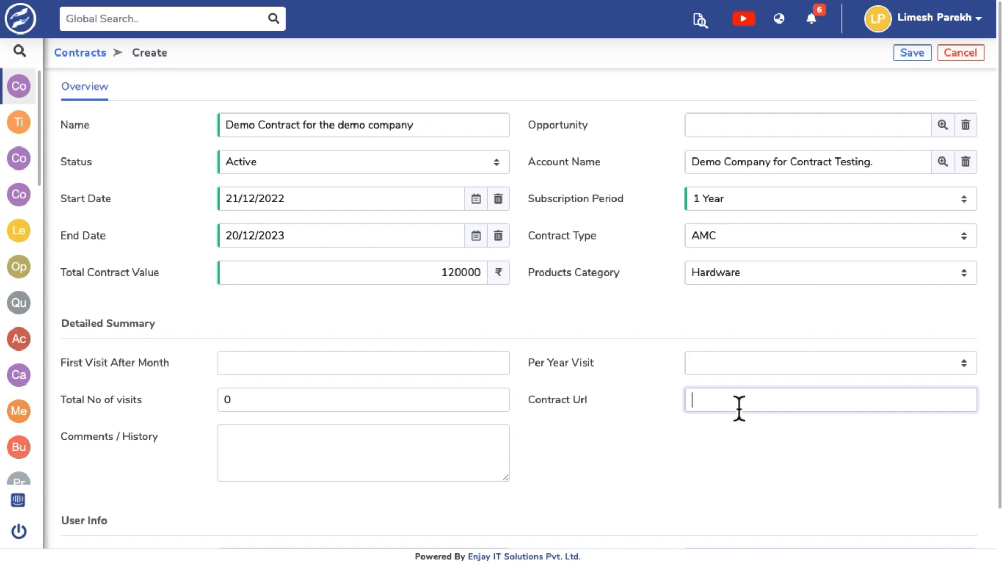
click(276, 453)
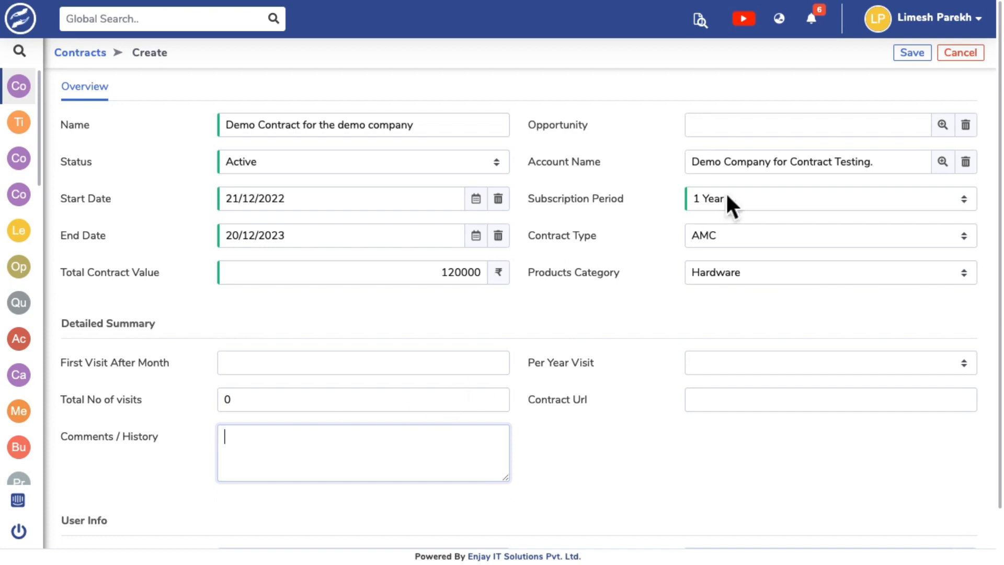
click(911, 54)
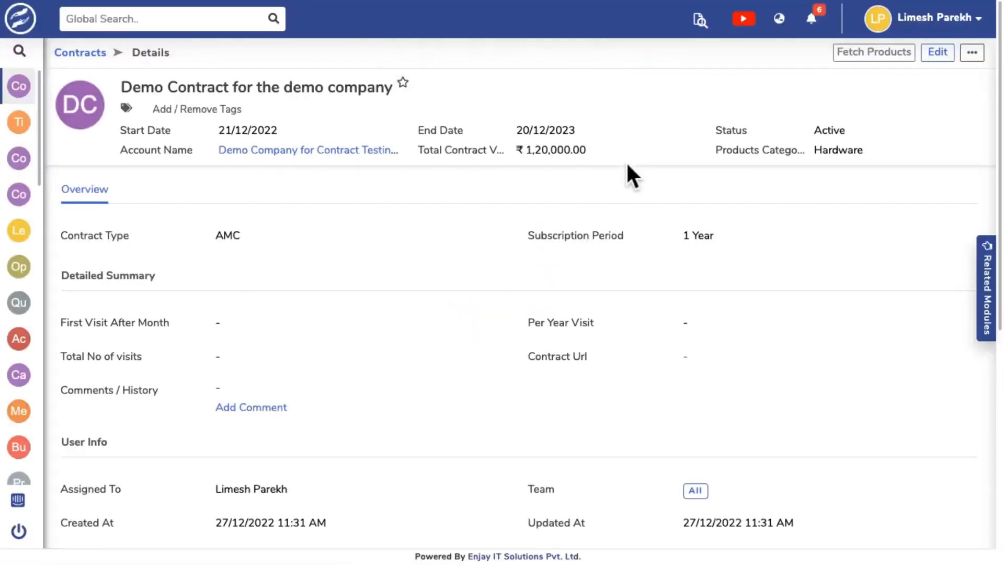
Start a new attachment for the contract with the subject "Contract for Demo Co for 22-23" and document type Legal Doc.
scroll(667, 236, down, 8)
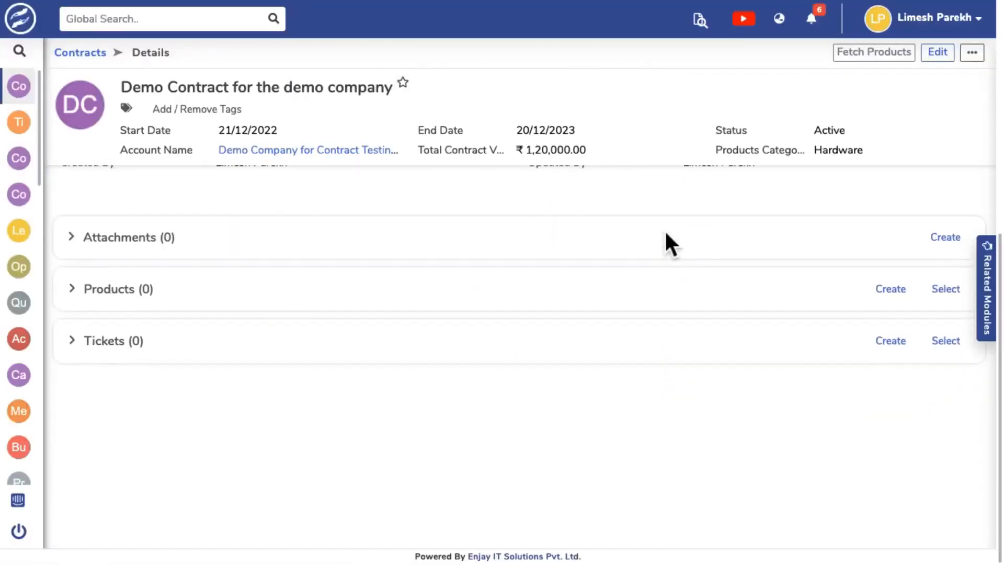
click(76, 246)
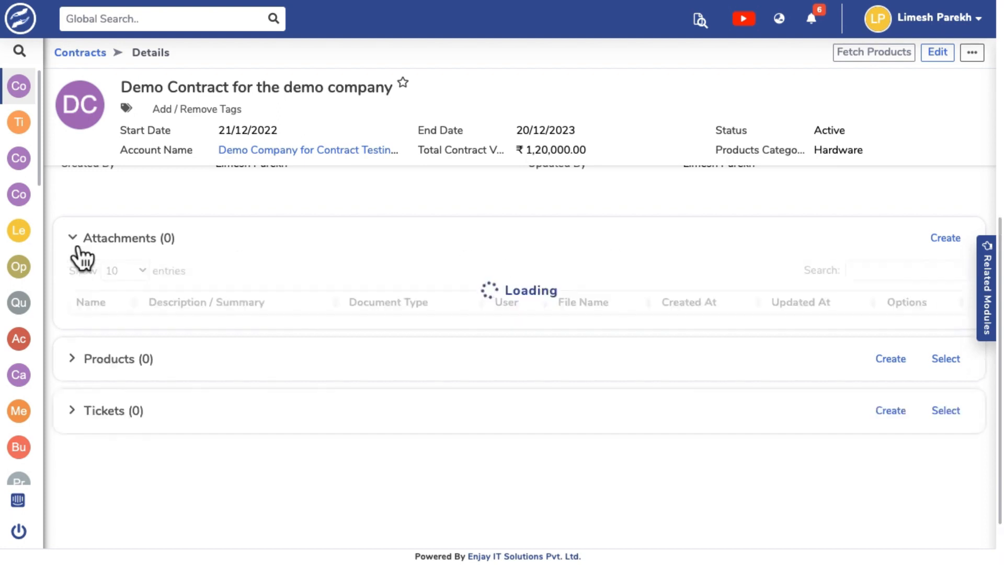
click(959, 253)
click(957, 250)
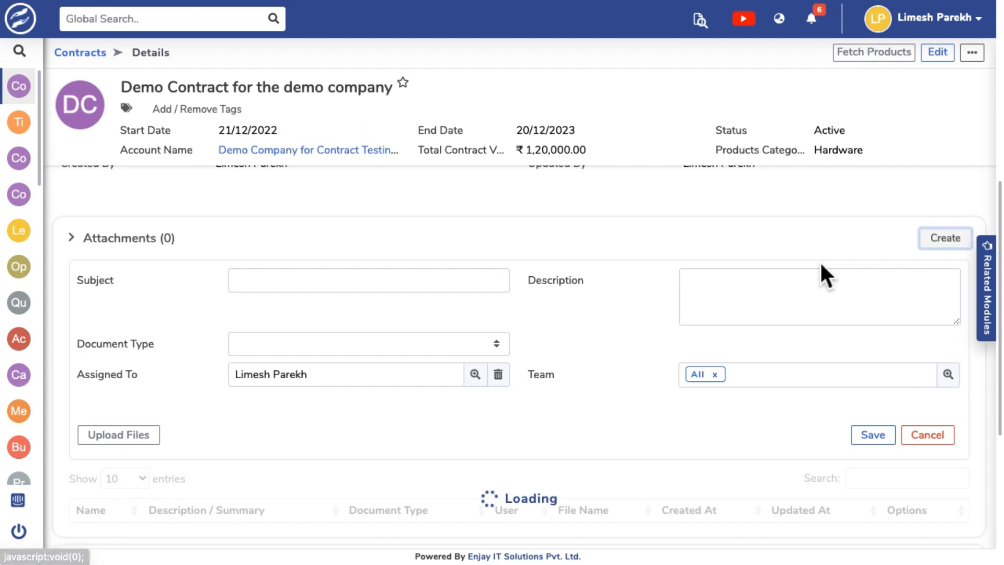
click(356, 289)
text(Contract for )
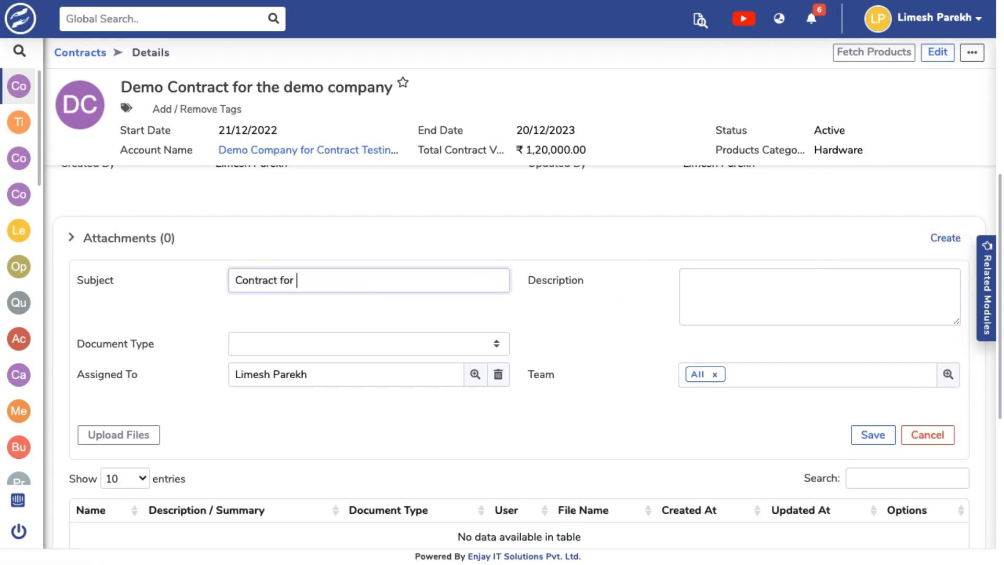
text(Demo Co for 22-23)
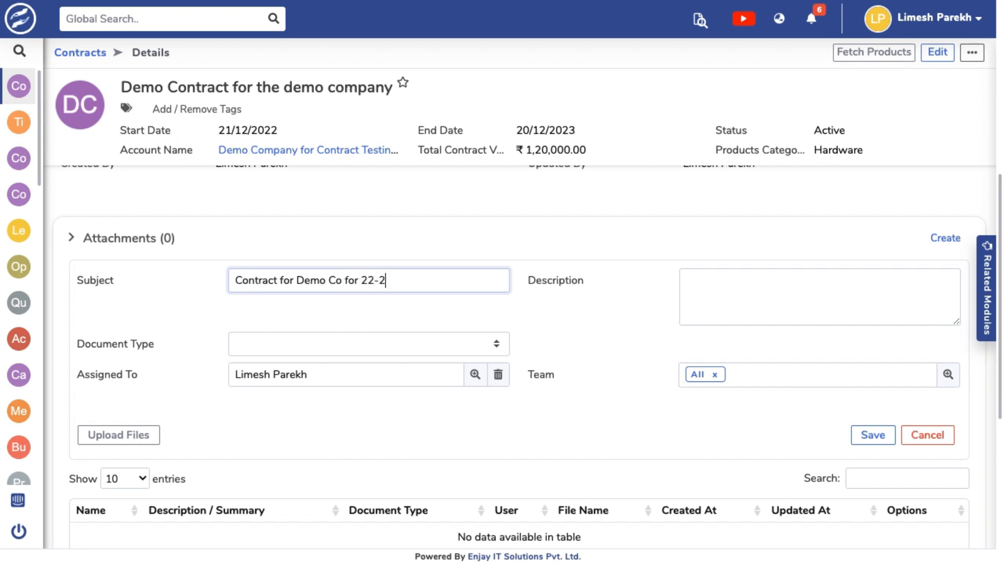
click(353, 340)
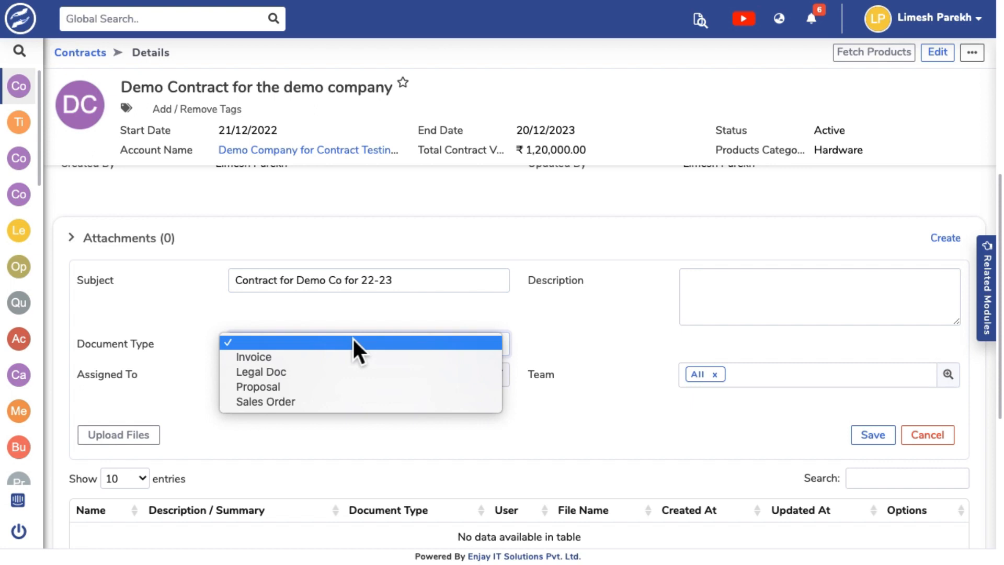
click(324, 378)
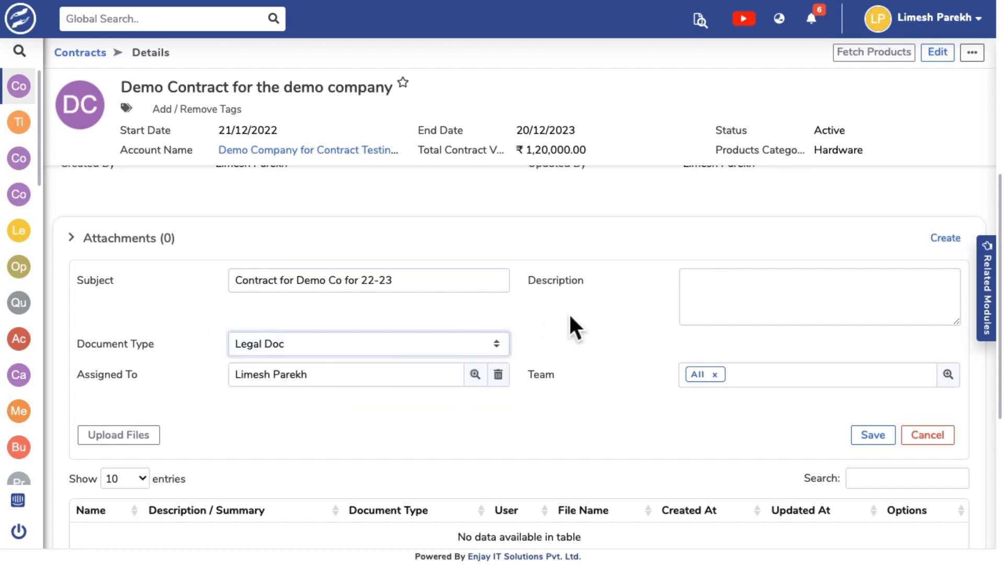
Upload Color Theme.pdf from Downloads to the attachment and save it.
click(149, 441)
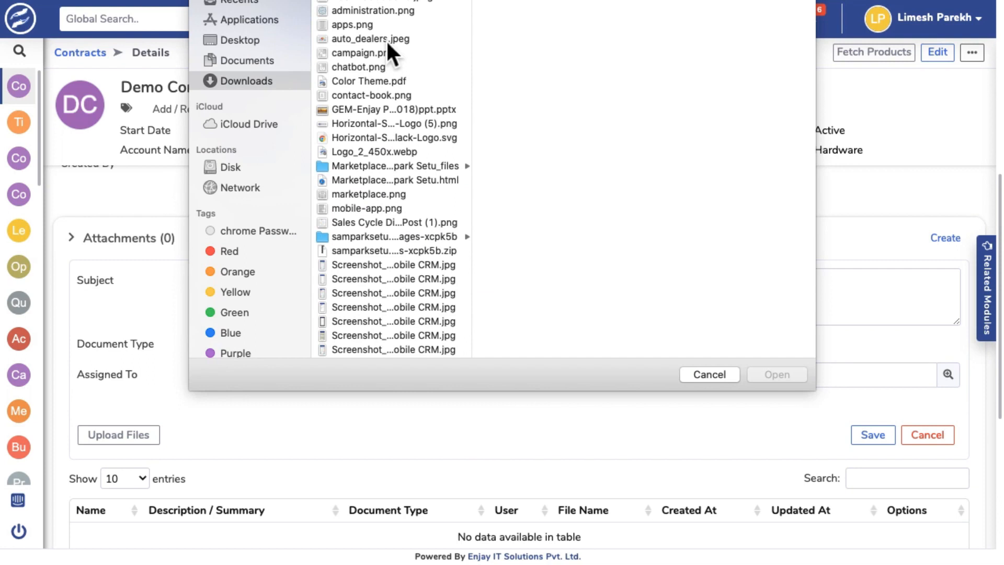
click(369, 80)
click(759, 374)
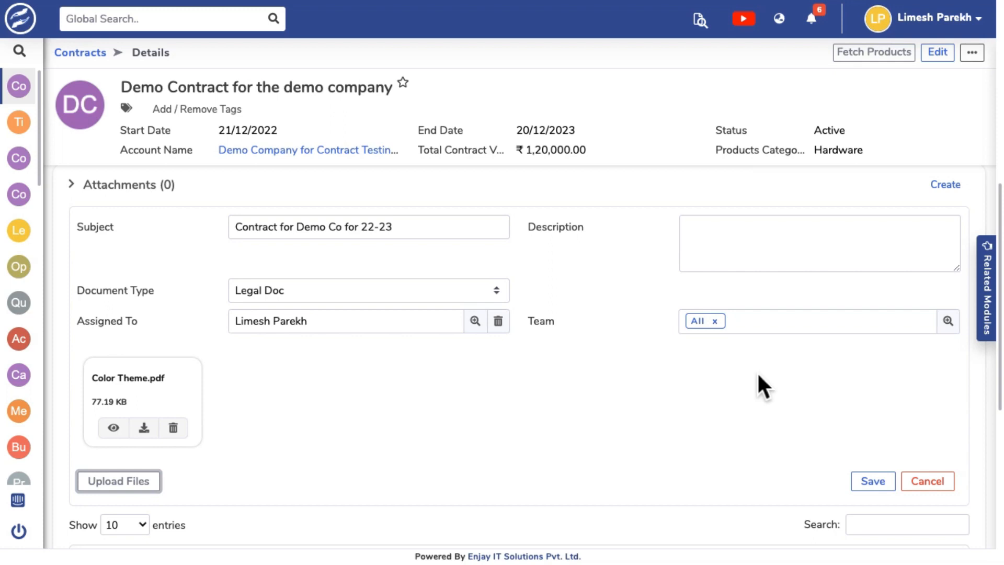
click(874, 482)
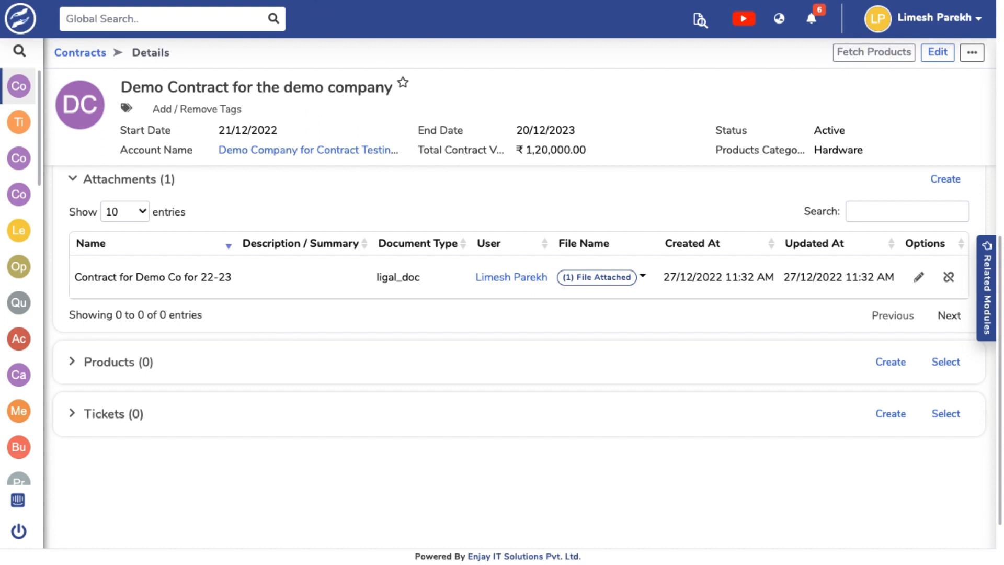
Switch to the demo company's record, reload it and expand its related contracts list.
key(ctrl+Tab)
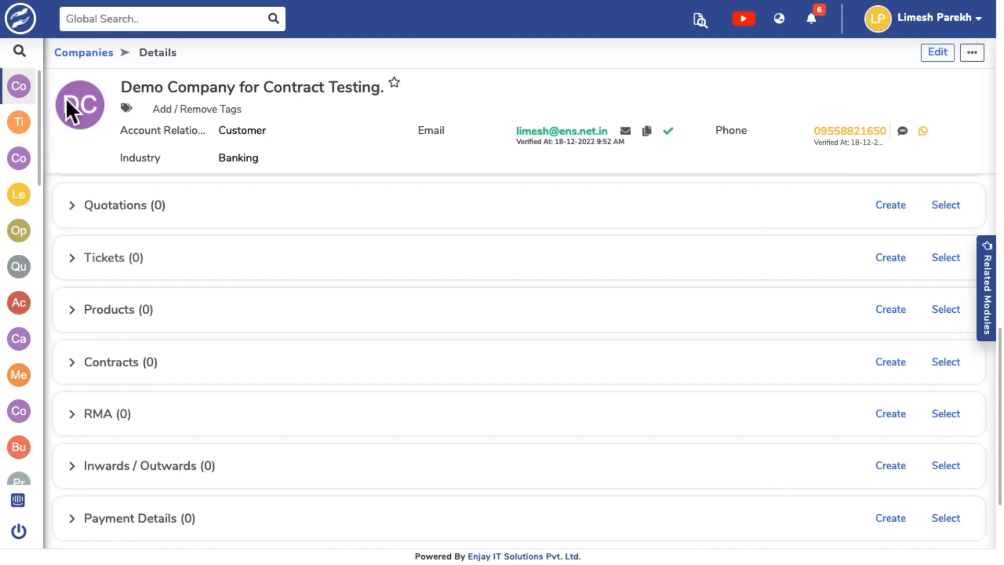
click(65, 0)
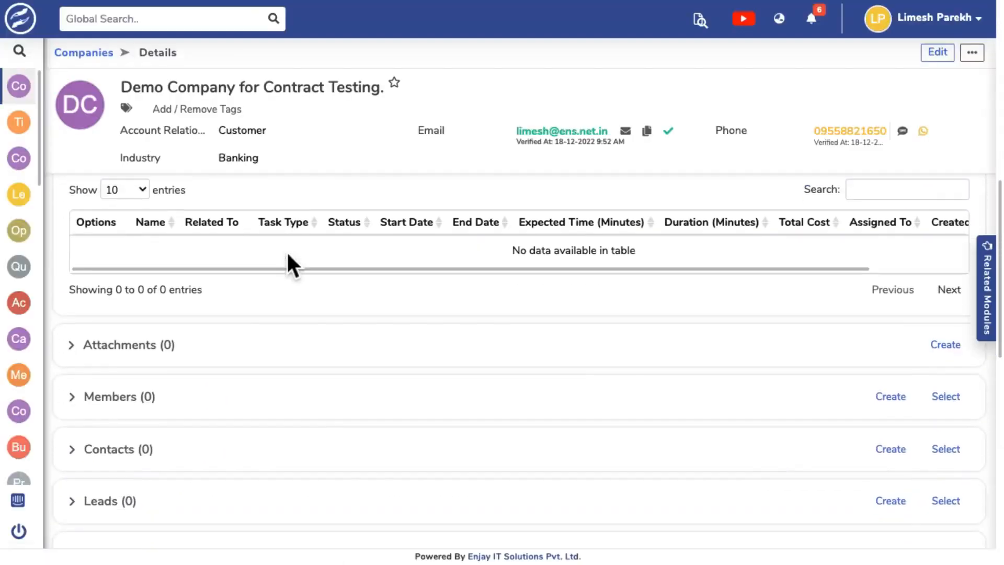
scroll(287, 250, down, 6)
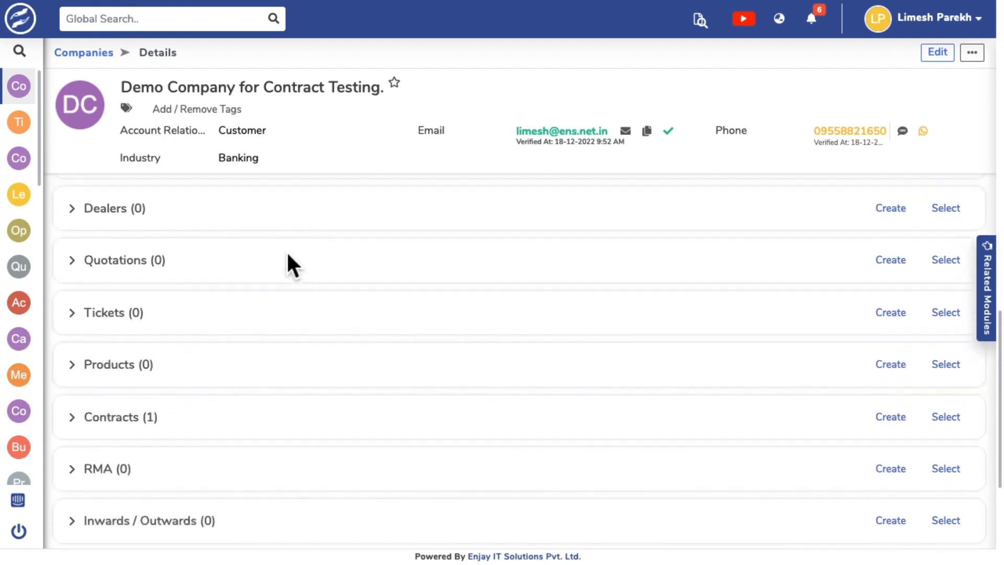
click(77, 394)
scroll(341, 297, down, 2)
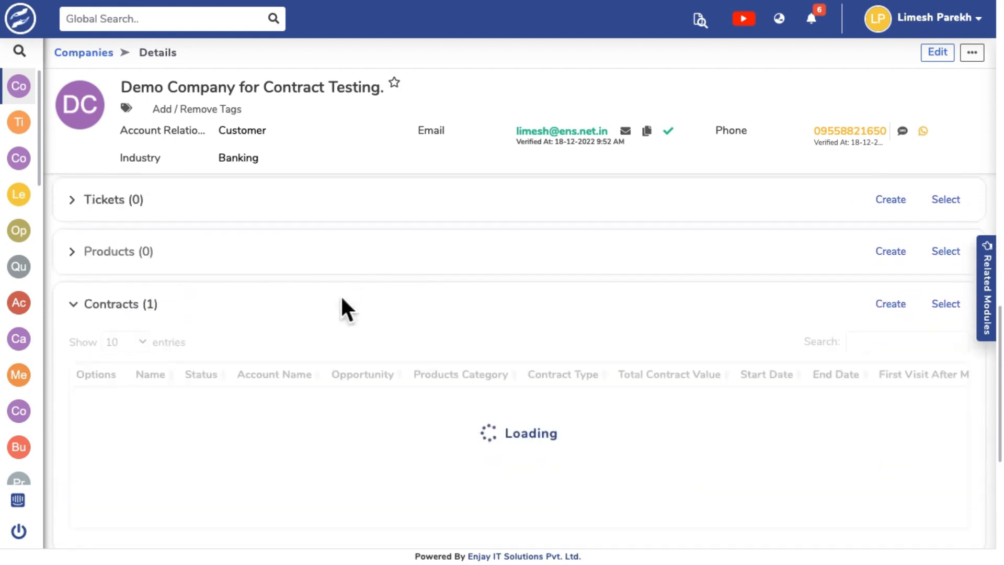
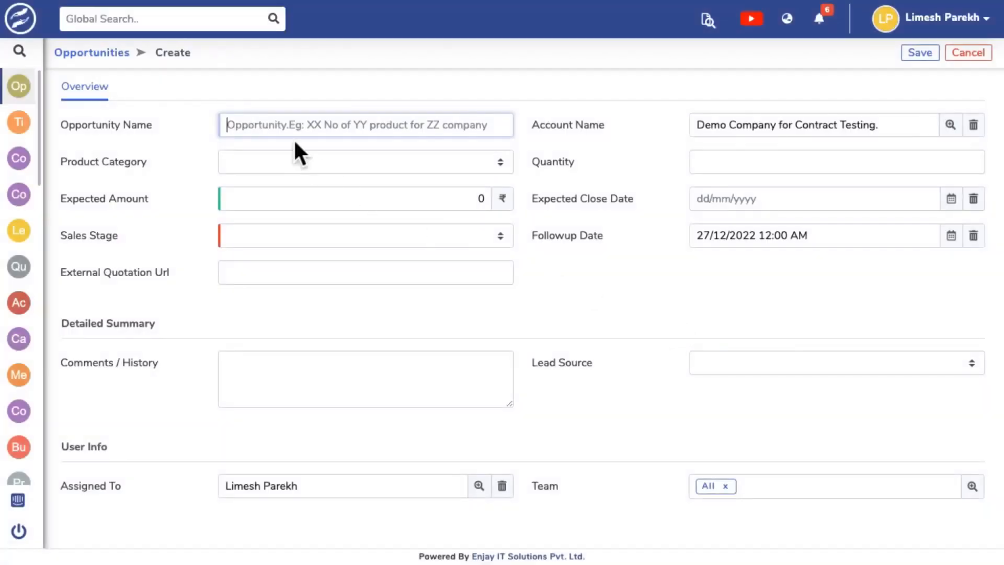
Name the new opportunity "Demo Opportunity for Testing Contract".
text(Demo )
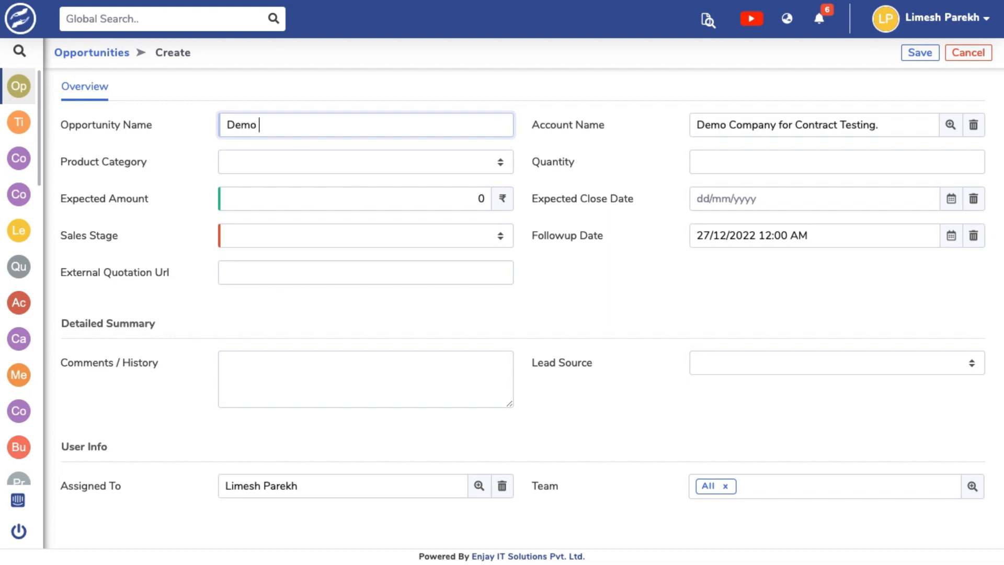
text(Opportunity for Test)
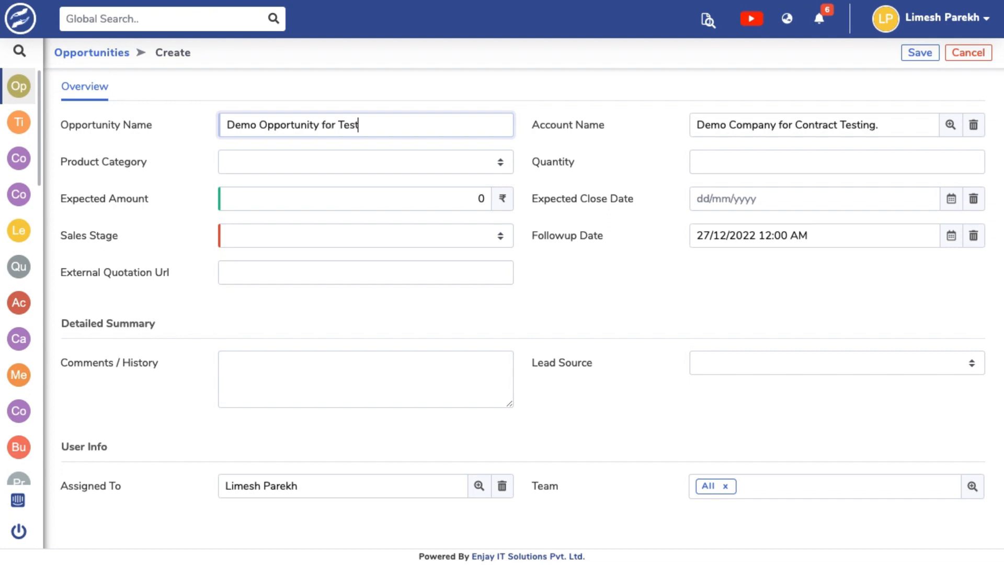
text(ing Contract)
click(619, 138)
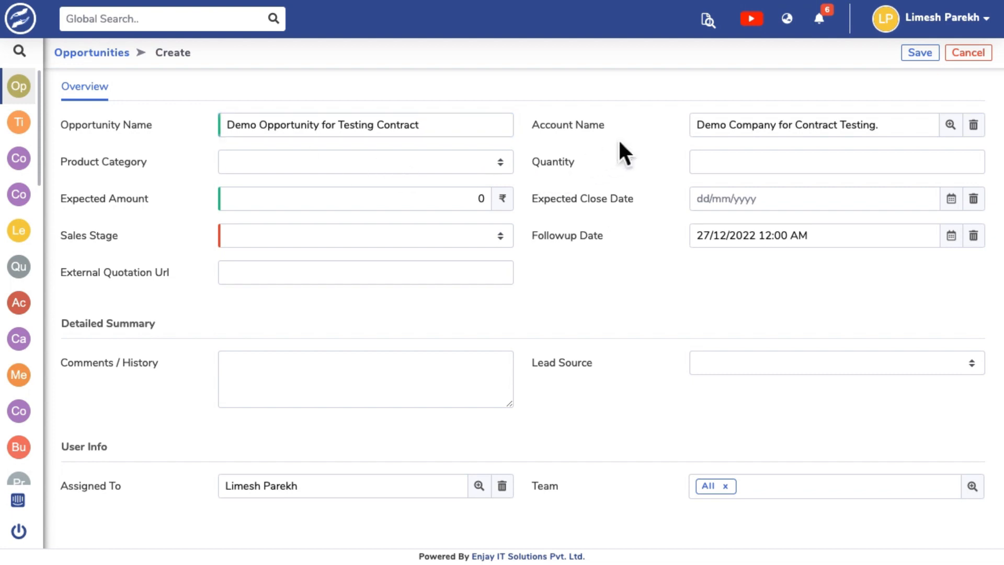
Set the opportunity's product category to Software, quantity to 120 and expected amount to 240000.
click(426, 162)
click(372, 192)
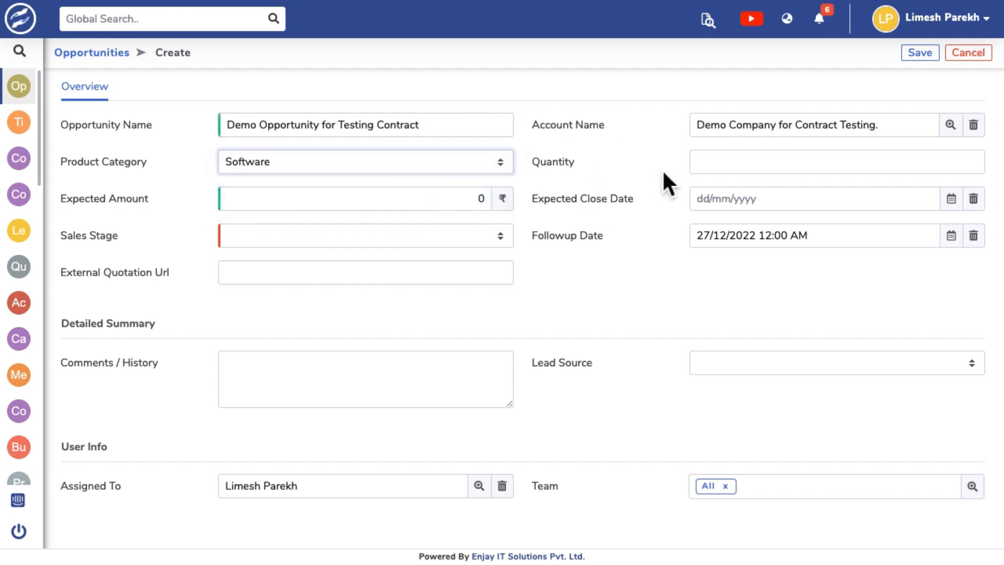
click(732, 162)
text(120)
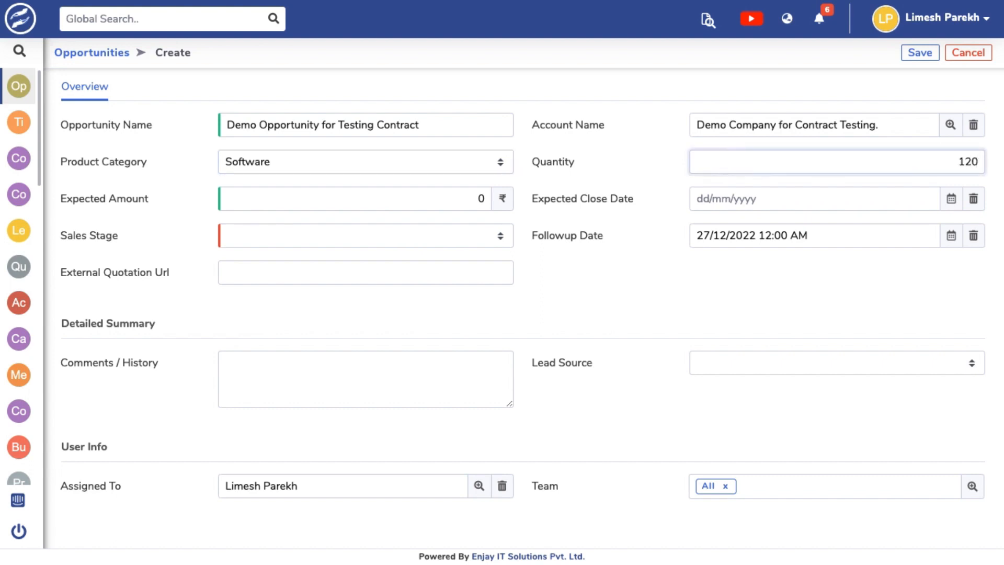
click(433, 201)
text(24)
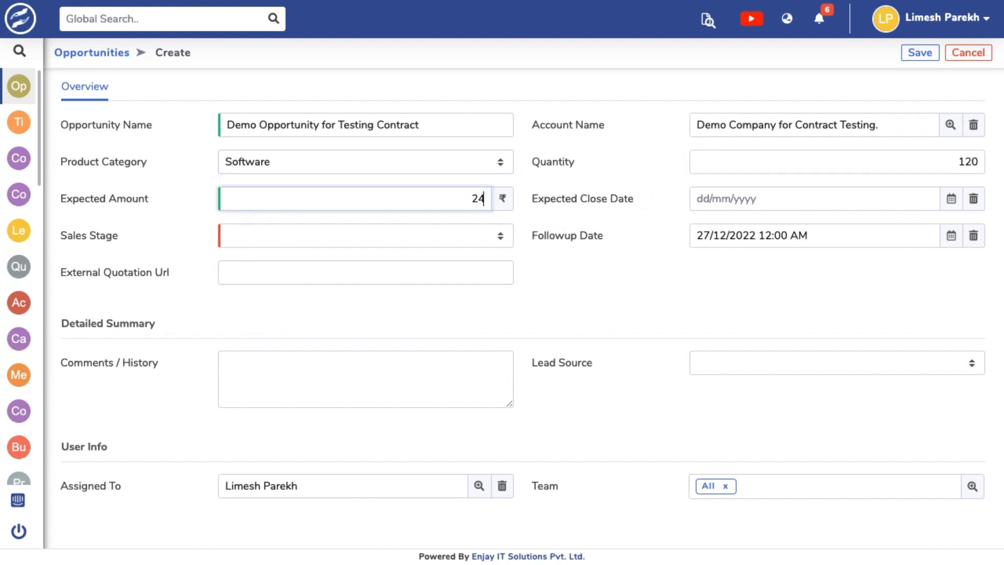
text(0000)
Set the opportunity's expected close date to 30/12/2022 and its sales stage to Quotation Given.
click(703, 204)
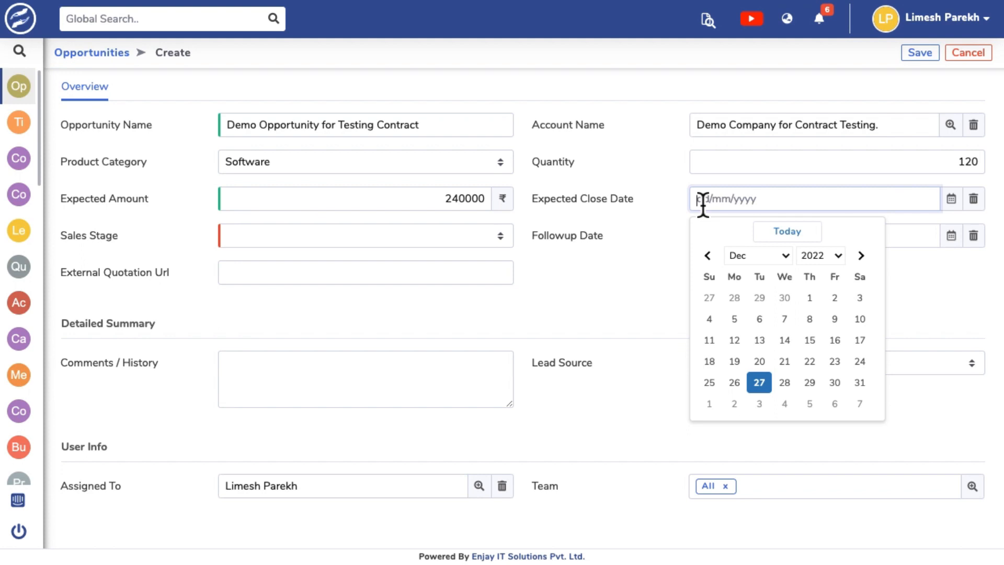
click(841, 386)
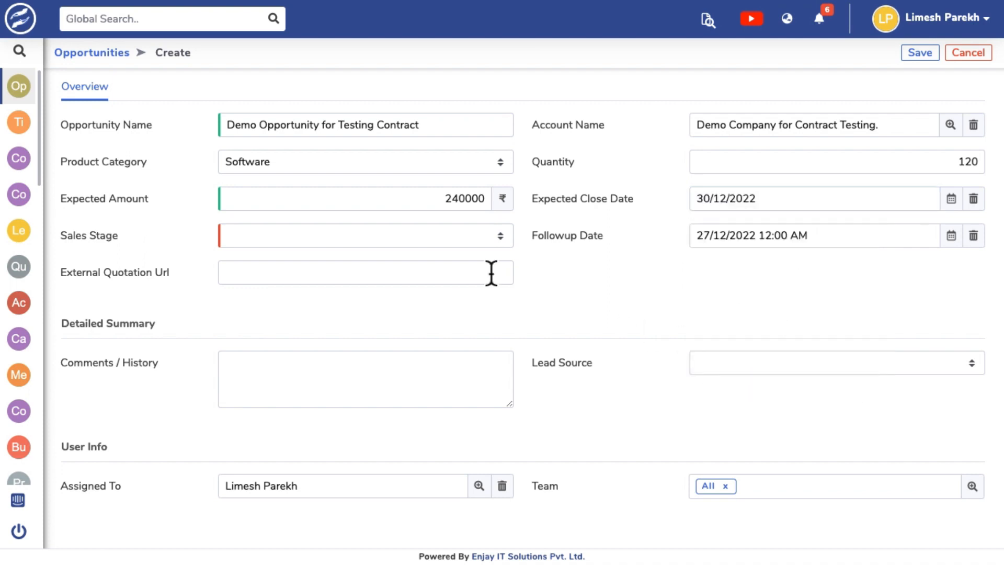
click(452, 238)
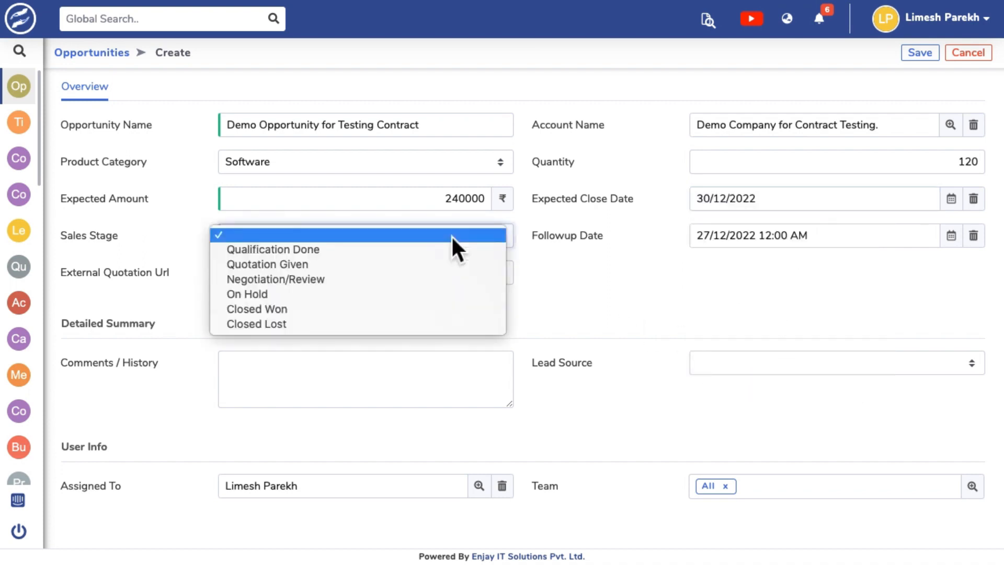
click(404, 278)
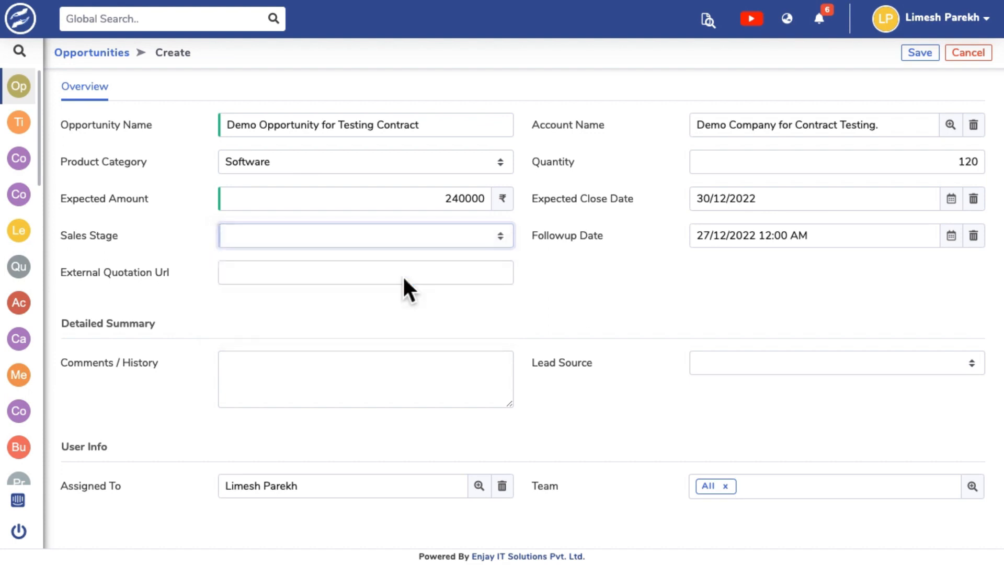
click(454, 239)
click(435, 220)
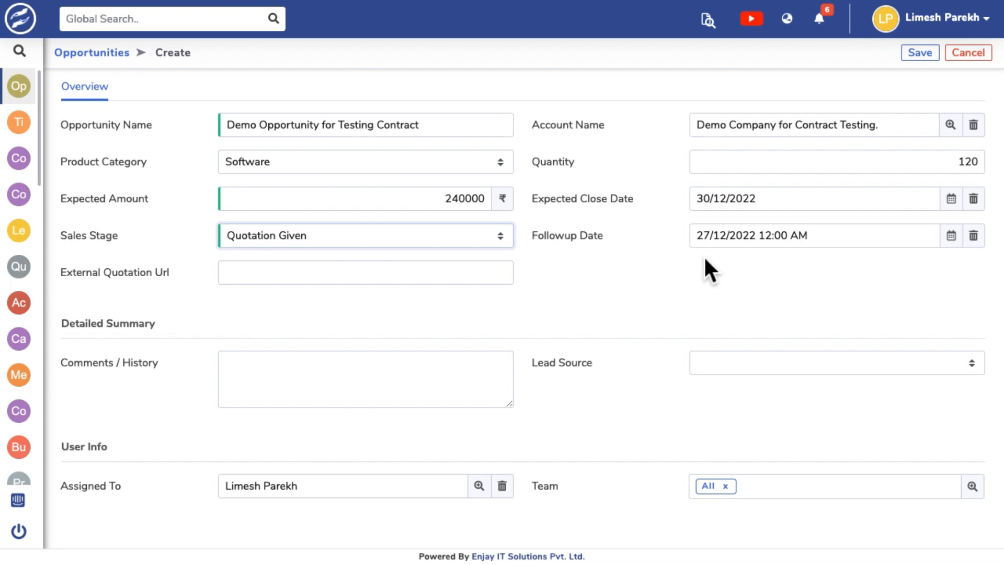
Set the lead source to Reference and save the opportunity.
click(378, 283)
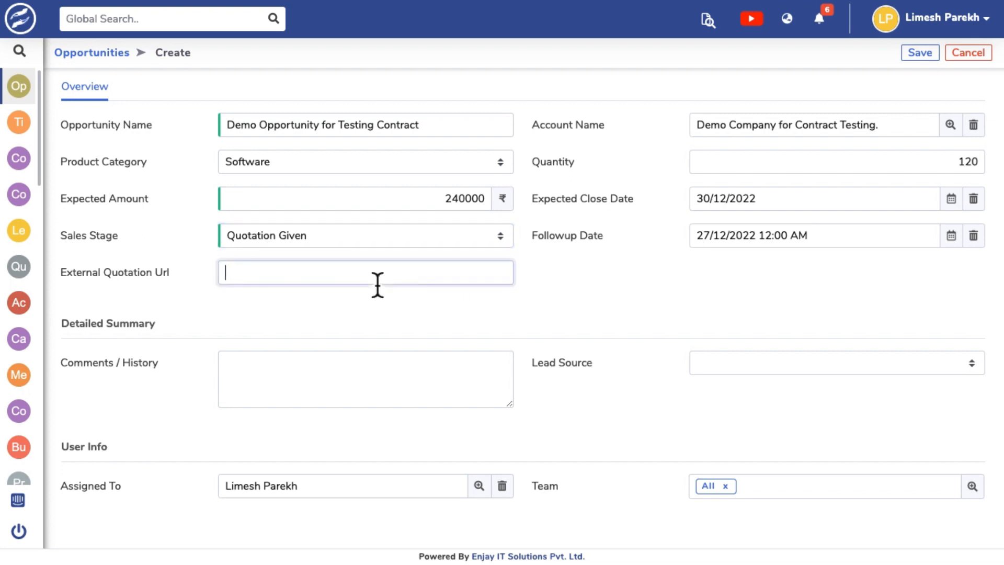
scroll(570, 312, down, 1)
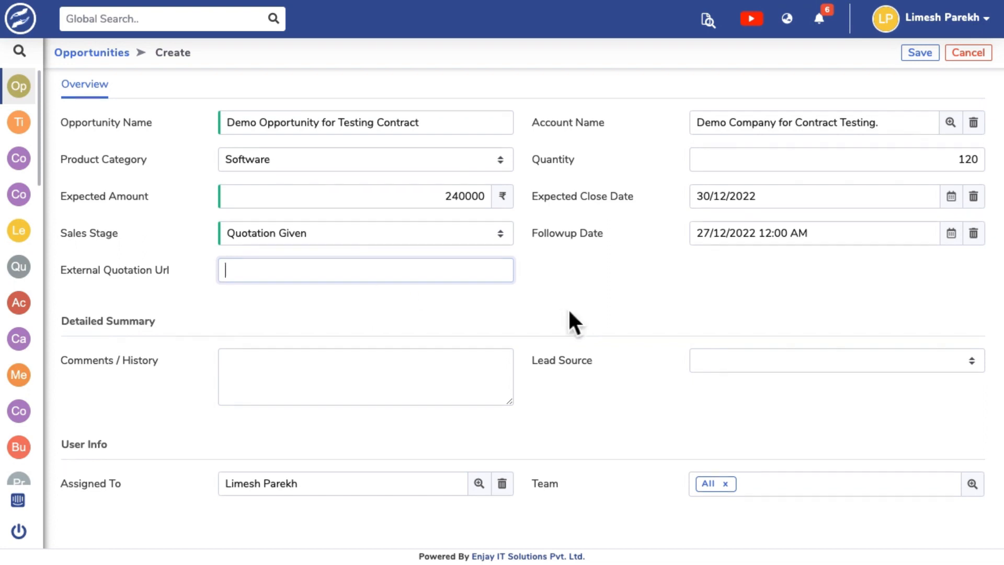
scroll(568, 309, up, 1)
click(784, 366)
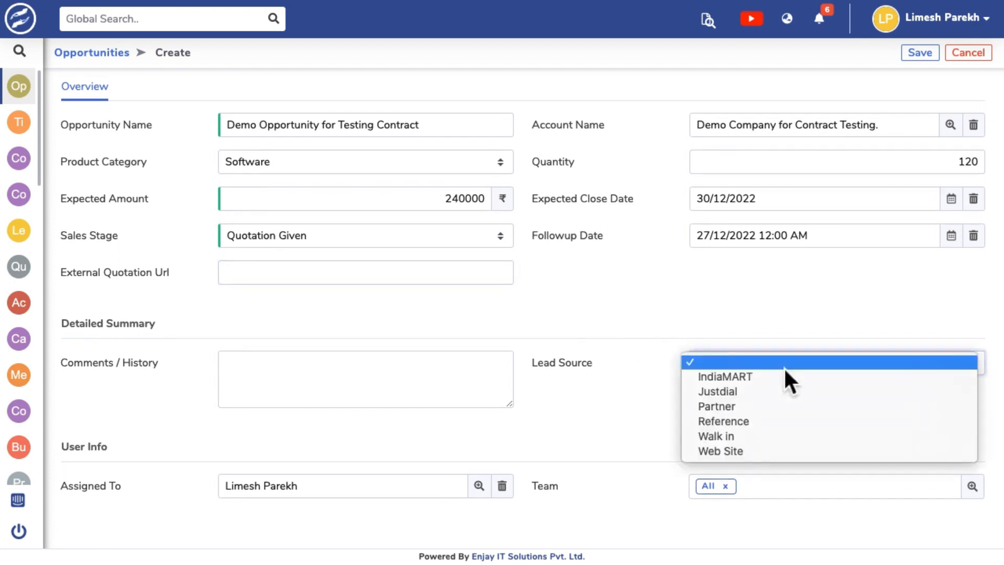
click(782, 425)
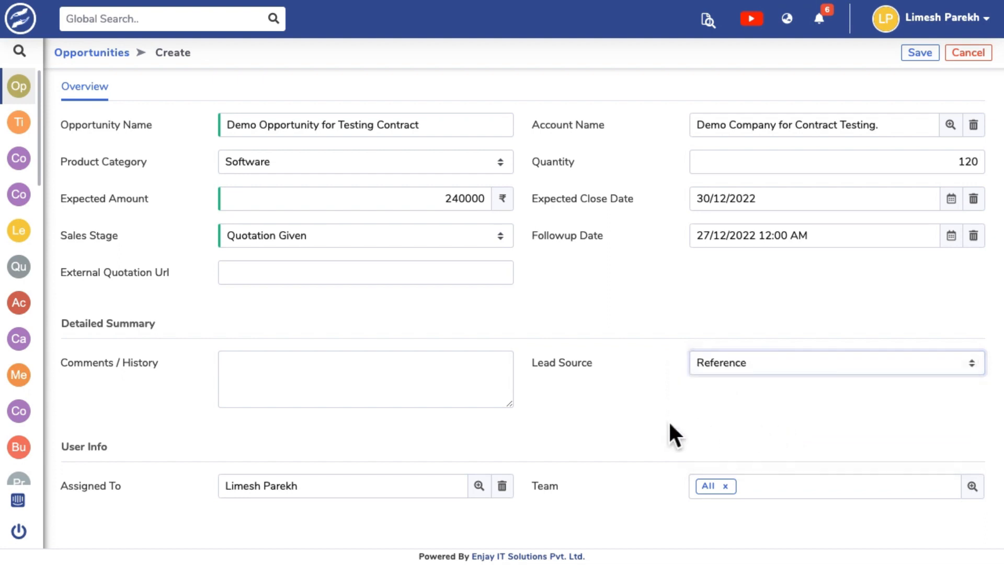
click(922, 56)
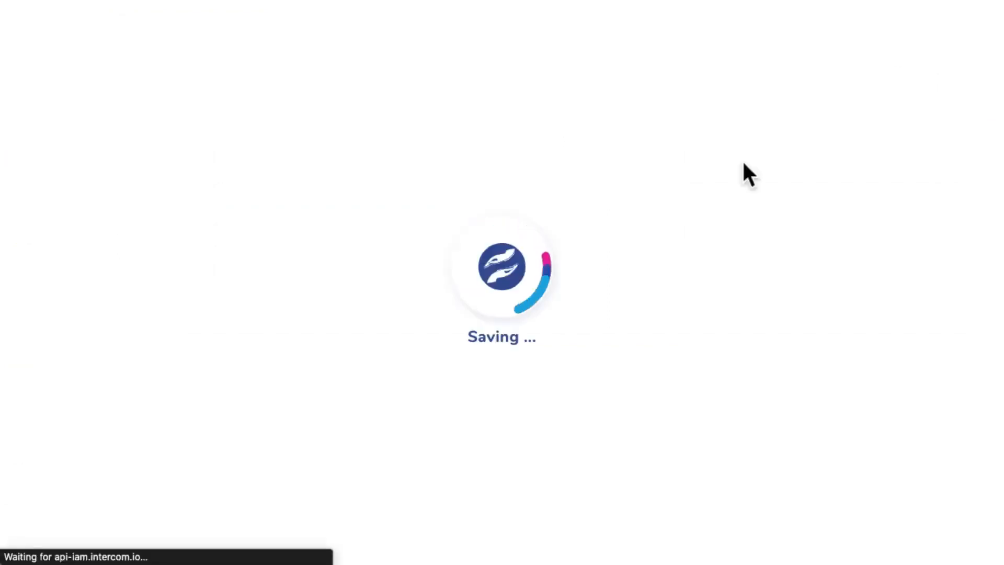
Expand the demo company's related opportunities and open "Demo Opportunity for Testing Contract" for editing.
scroll(512, 338, down, 8)
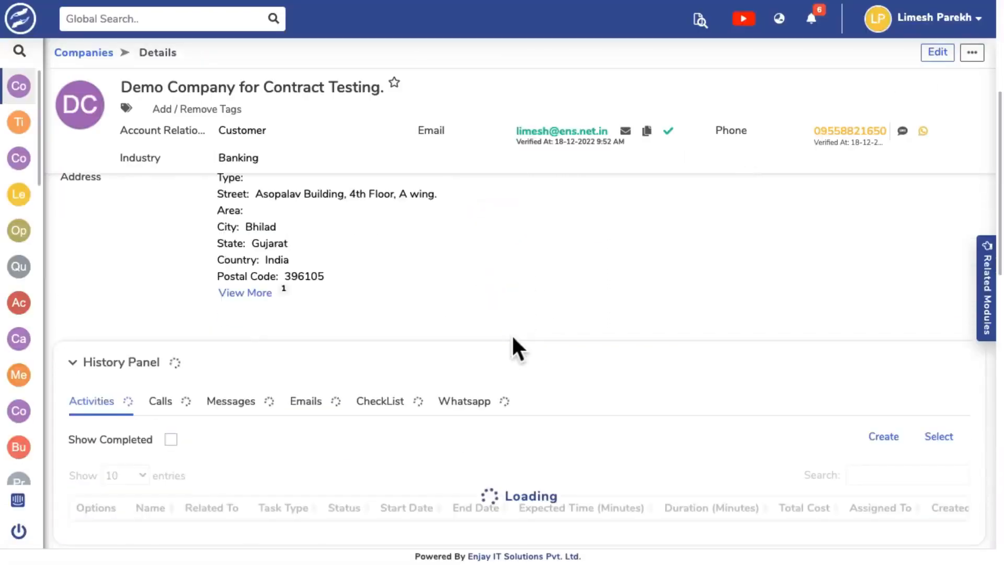
scroll(513, 339, down, 6)
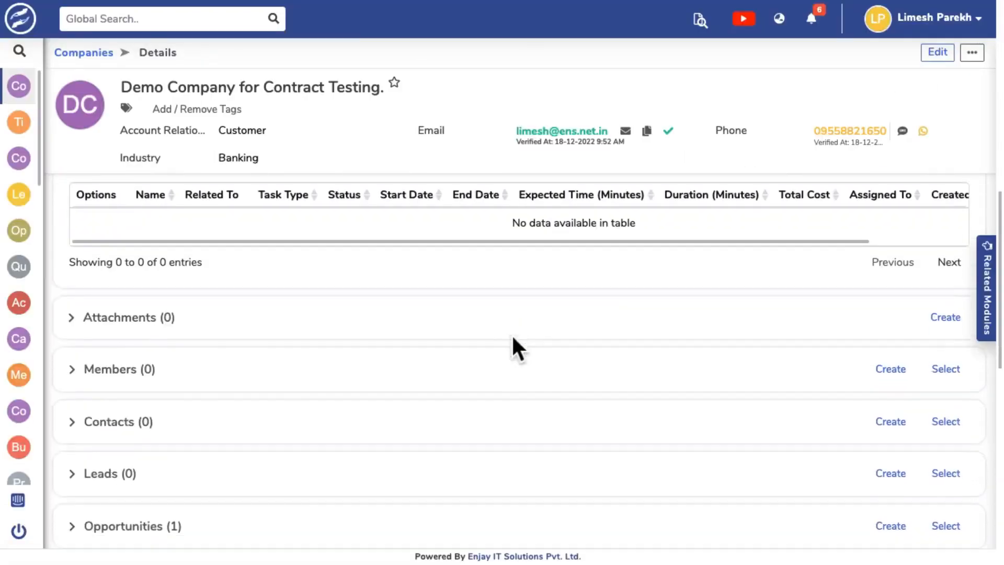
click(81, 365)
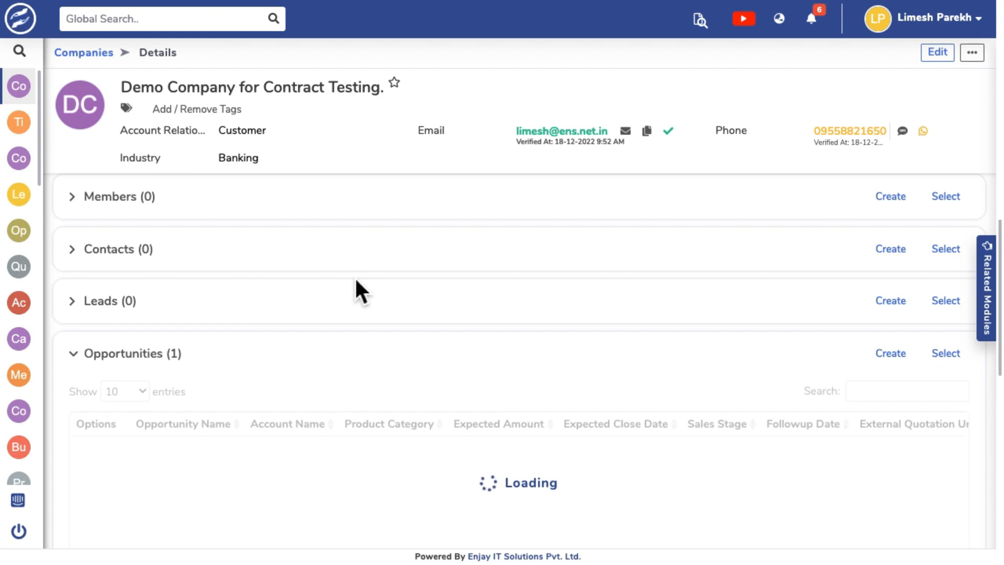
scroll(355, 281, down, 1)
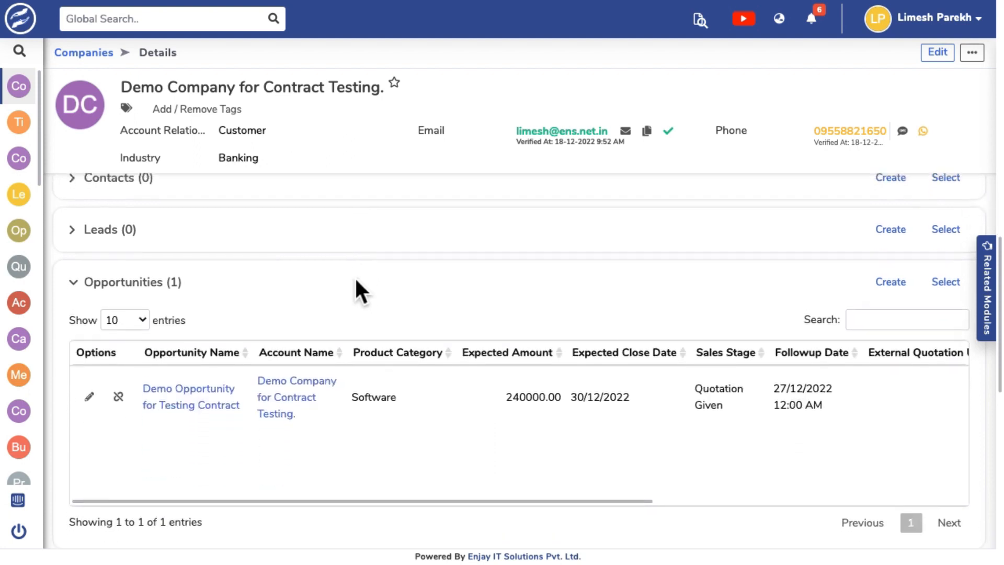
click(101, 407)
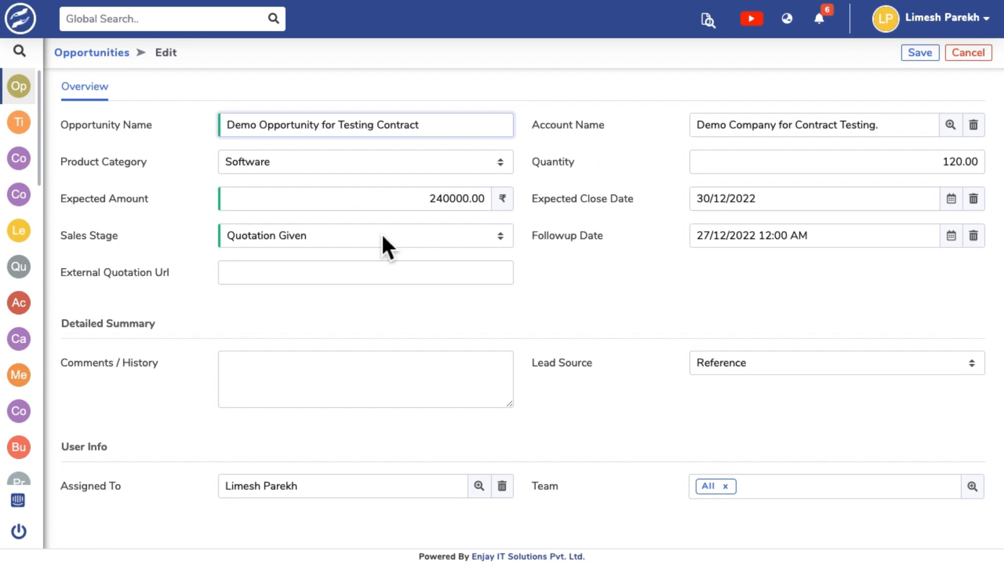
Change the opportunity's sales stage to Closed Won and save it.
click(381, 235)
click(352, 280)
click(925, 56)
click(642, 105)
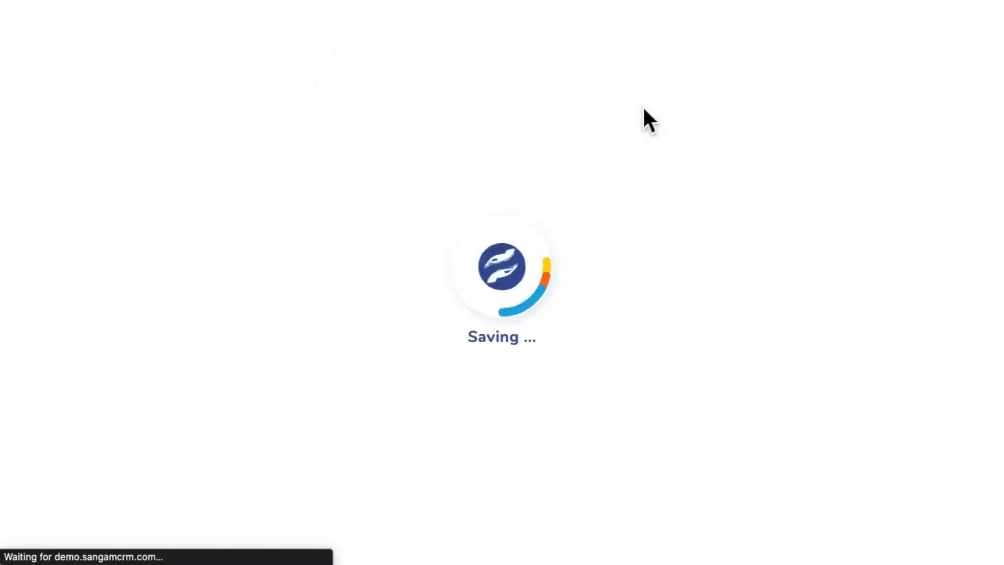
Expand the demo company's related contracts and open the "Demo Opportunity for Testing Contract" contract for editing.
scroll(459, 281, down, 10)
scroll(457, 276, down, 5)
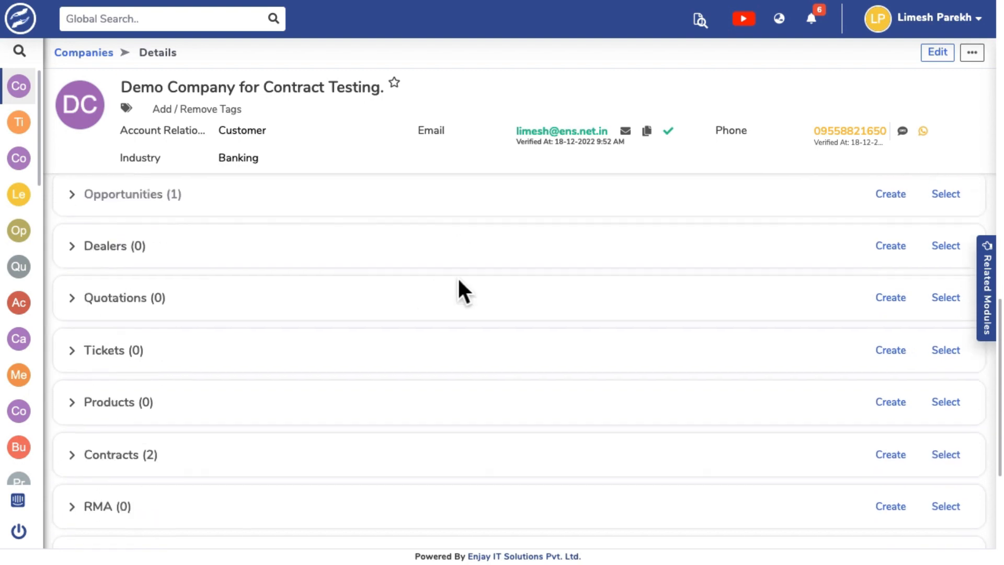
click(83, 384)
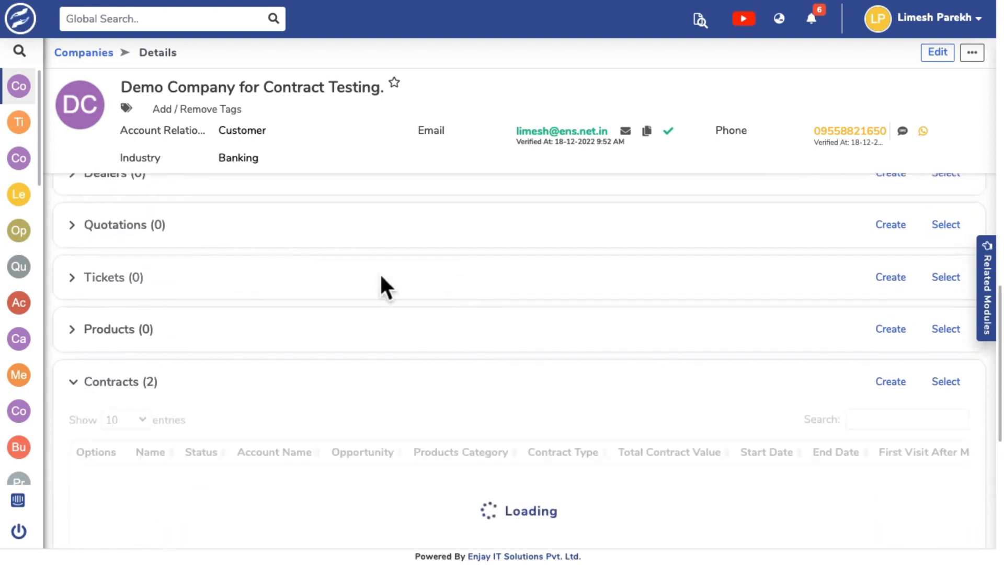
scroll(379, 272, down, 2)
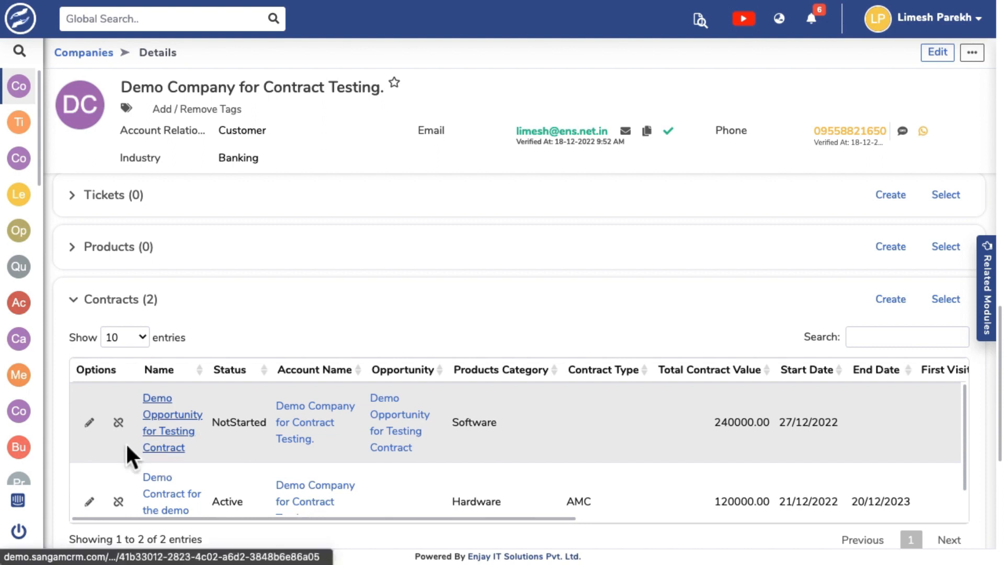
click(93, 430)
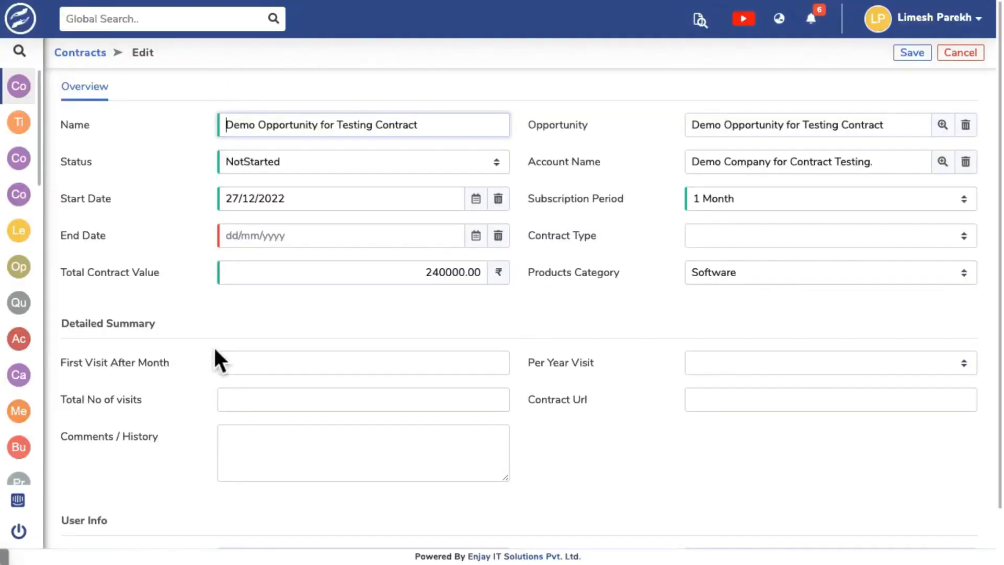
Set the contract's status to Active and its start date to 01/12/2022.
click(424, 164)
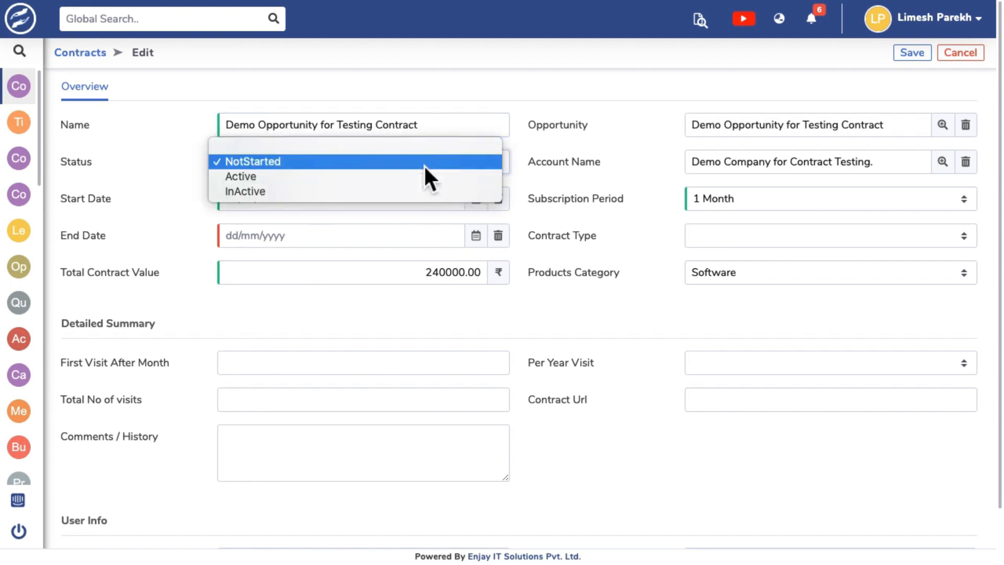
click(391, 177)
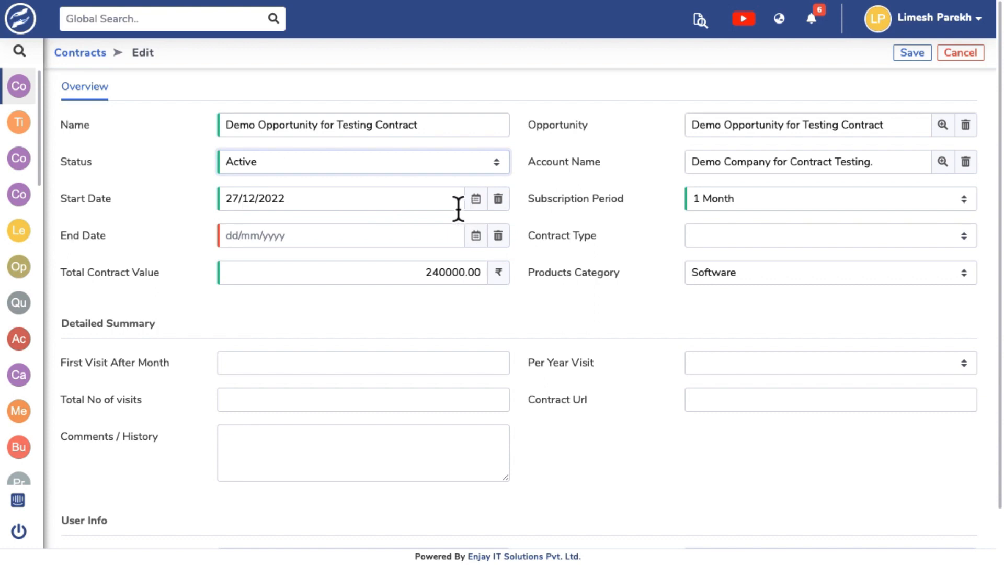
click(480, 208)
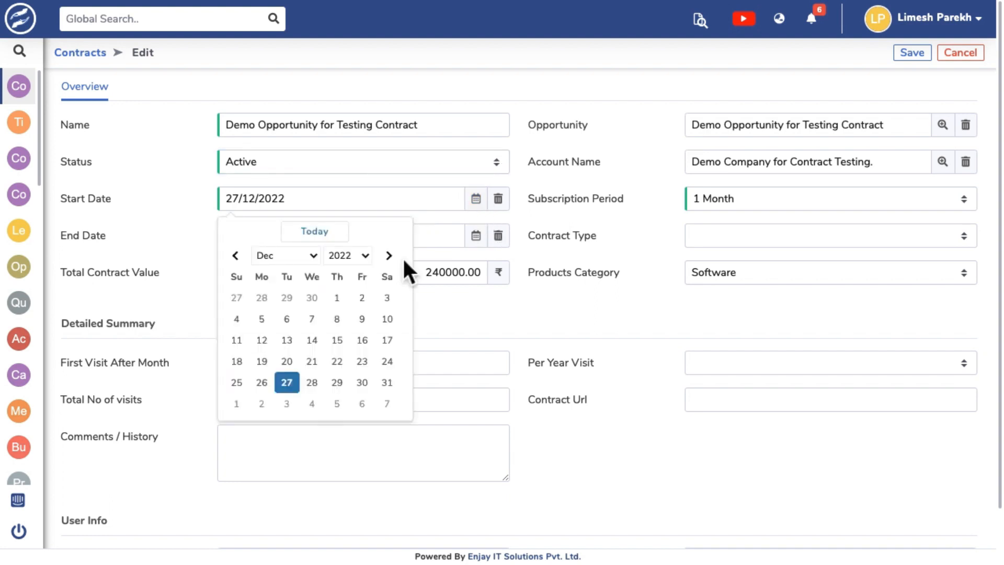
click(337, 297)
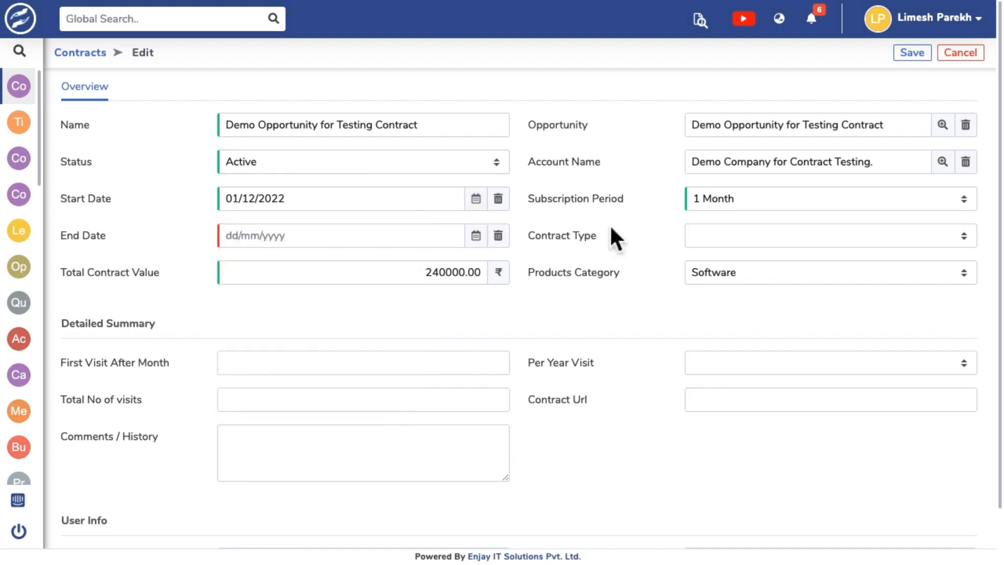
Set the contract's subscription period to 1 Year and its contract type to Subscription.
click(783, 201)
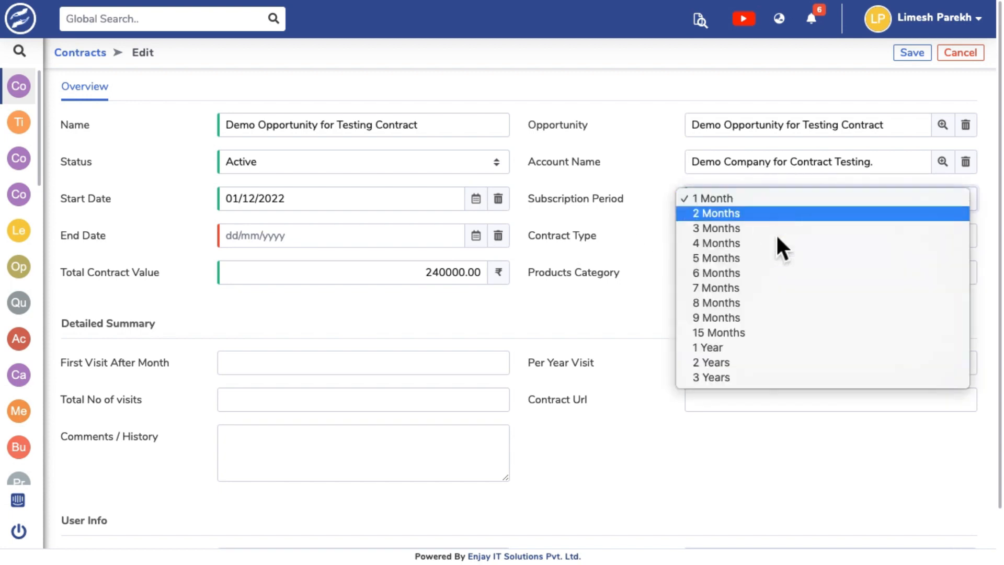
click(749, 346)
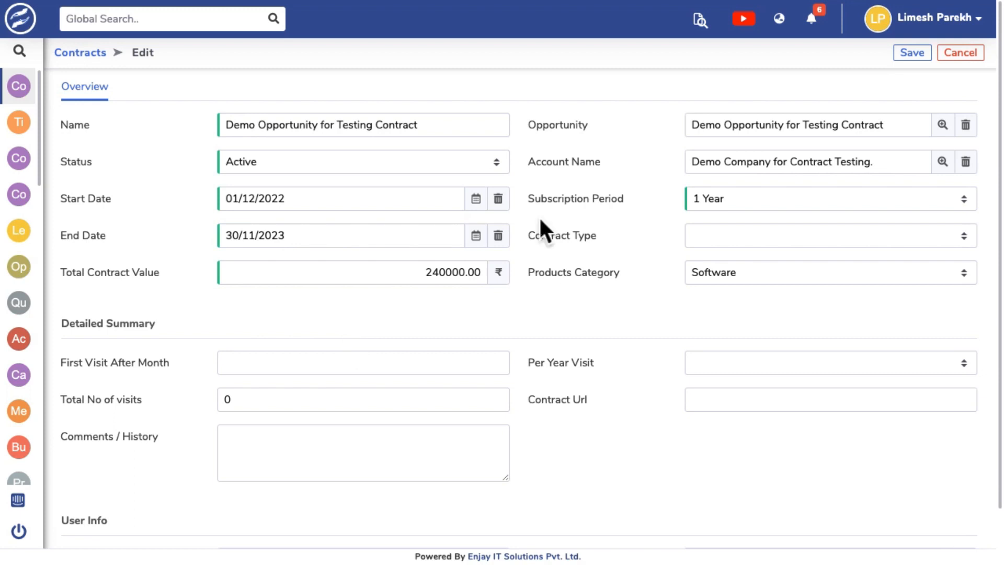
click(705, 231)
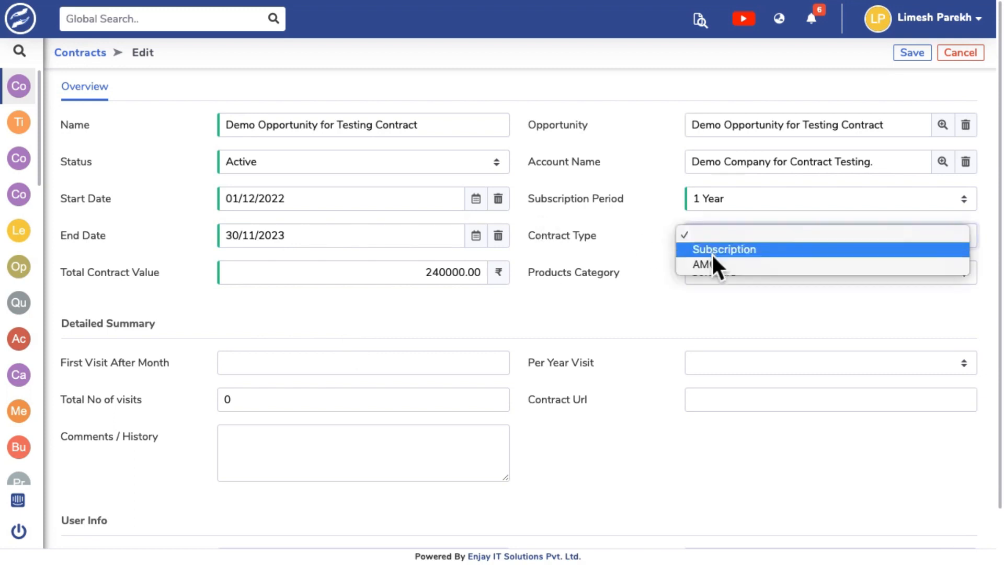
click(712, 253)
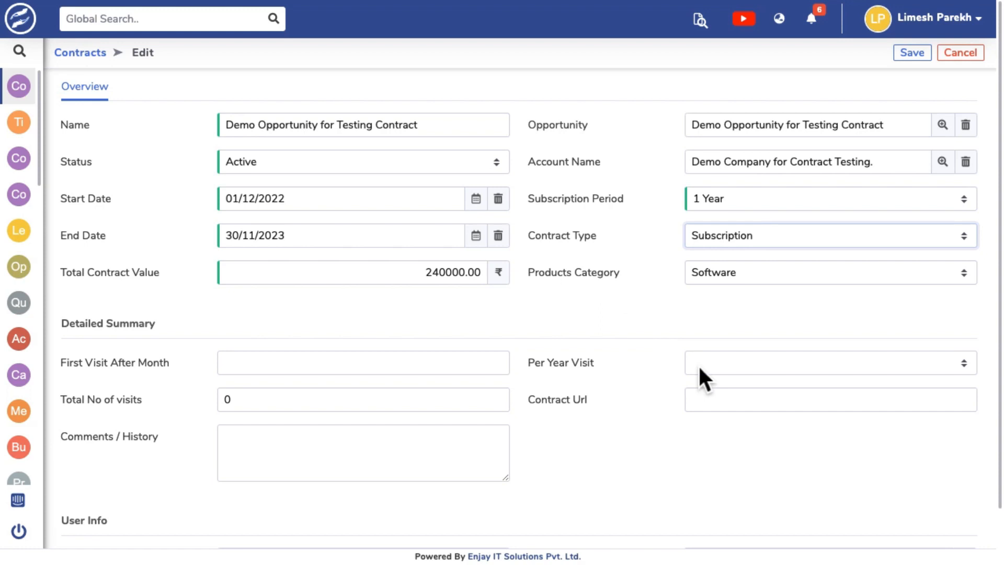
Set the contract to 6 visits per year with the first visit after 1 month, and save it with its child records updated.
click(726, 366)
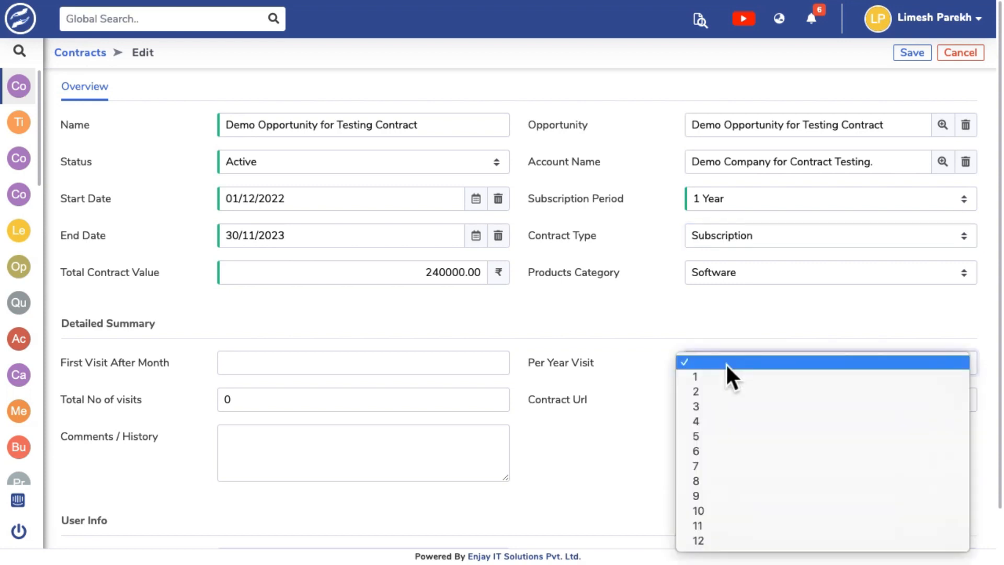
click(720, 452)
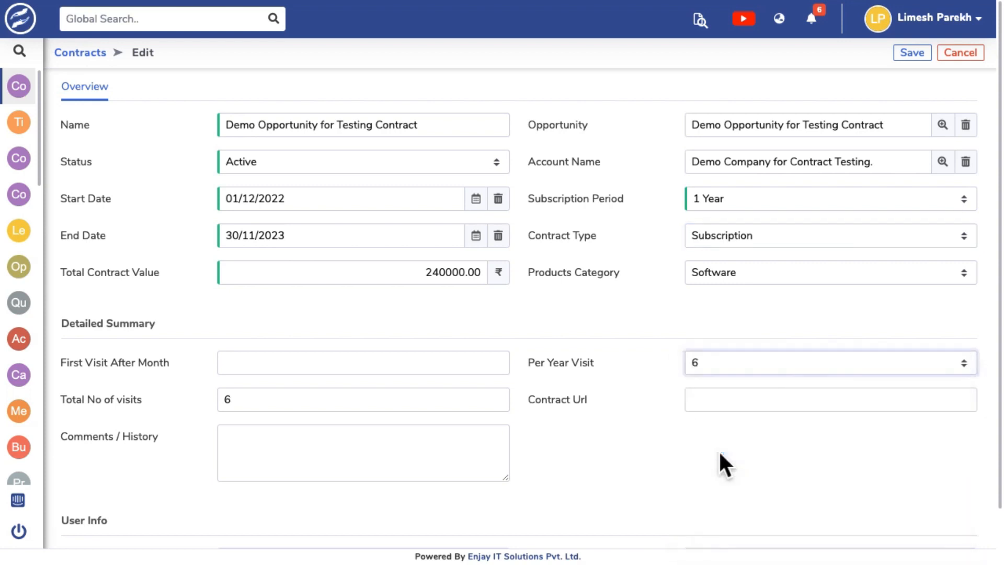
click(443, 368)
text(1)
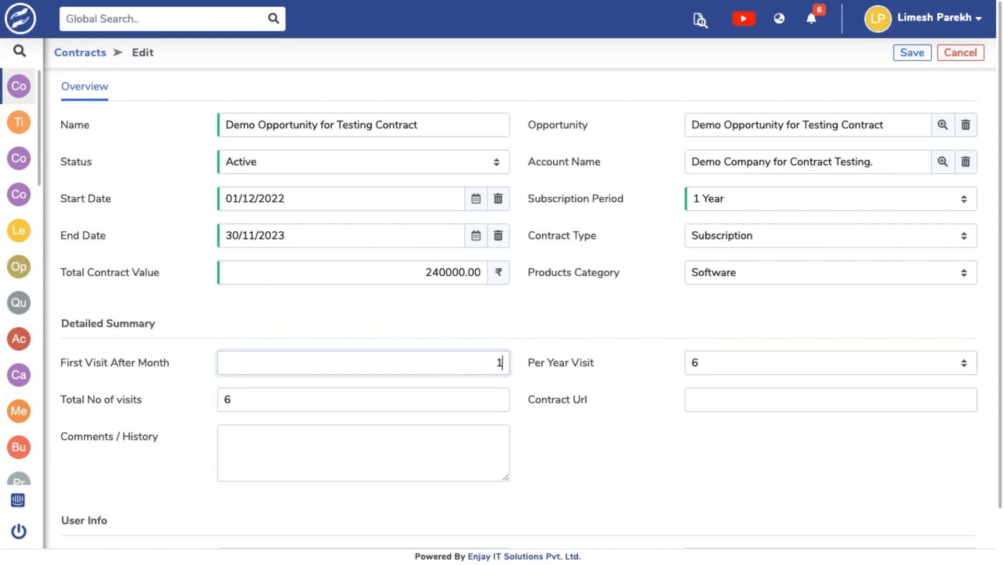
click(659, 382)
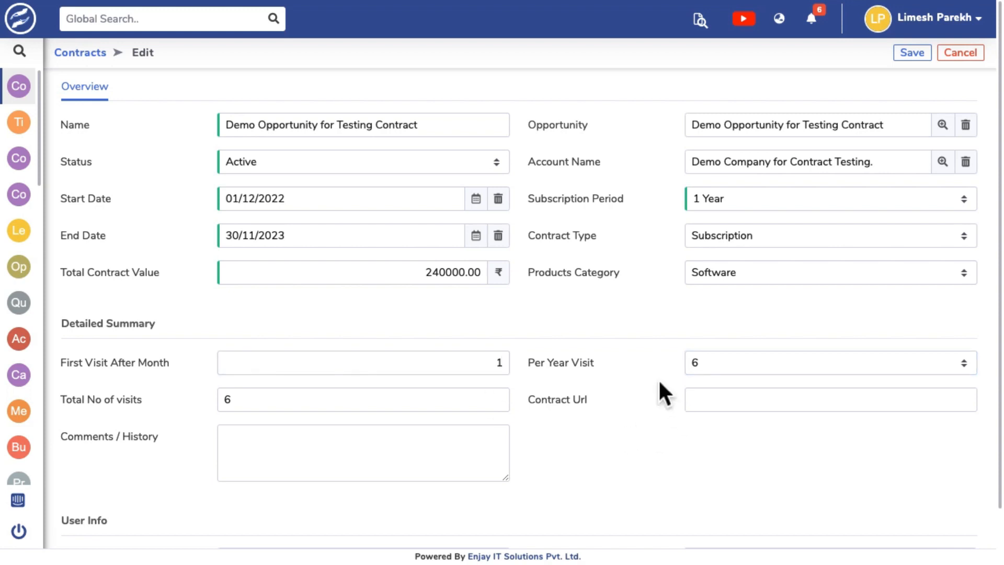
click(913, 53)
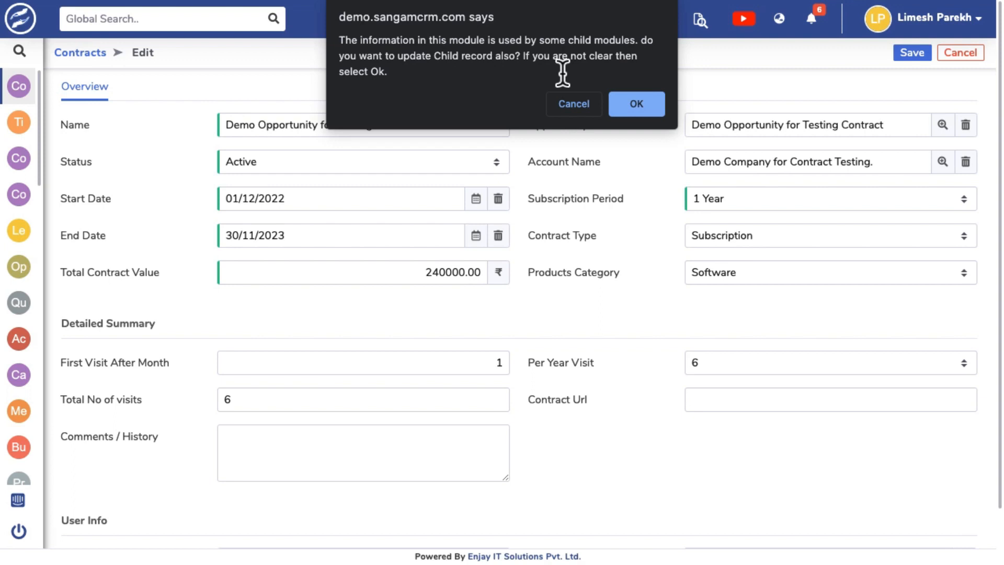
click(643, 109)
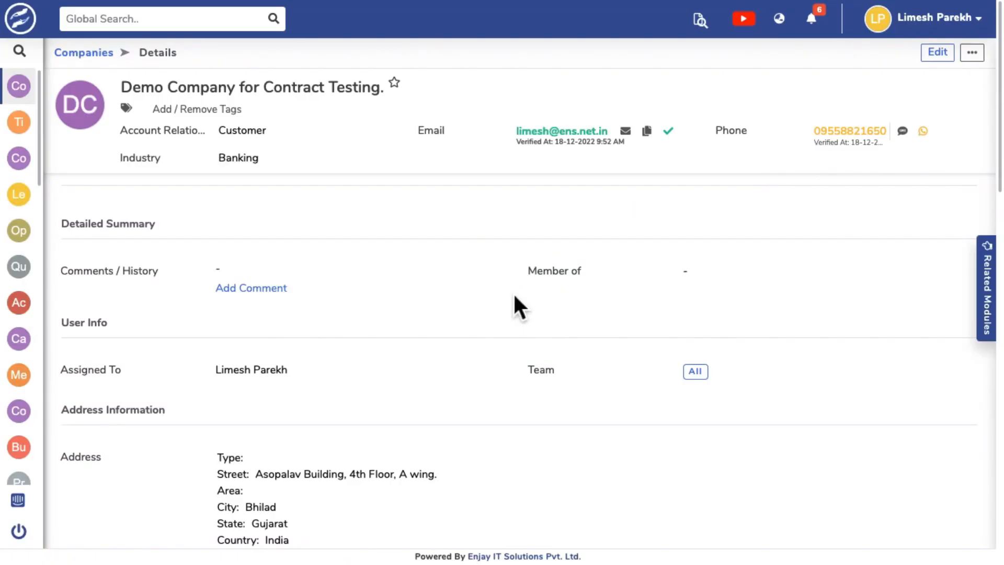
Expand the related tickets of the demo company.
scroll(514, 297, down, 10)
scroll(513, 292, down, 4)
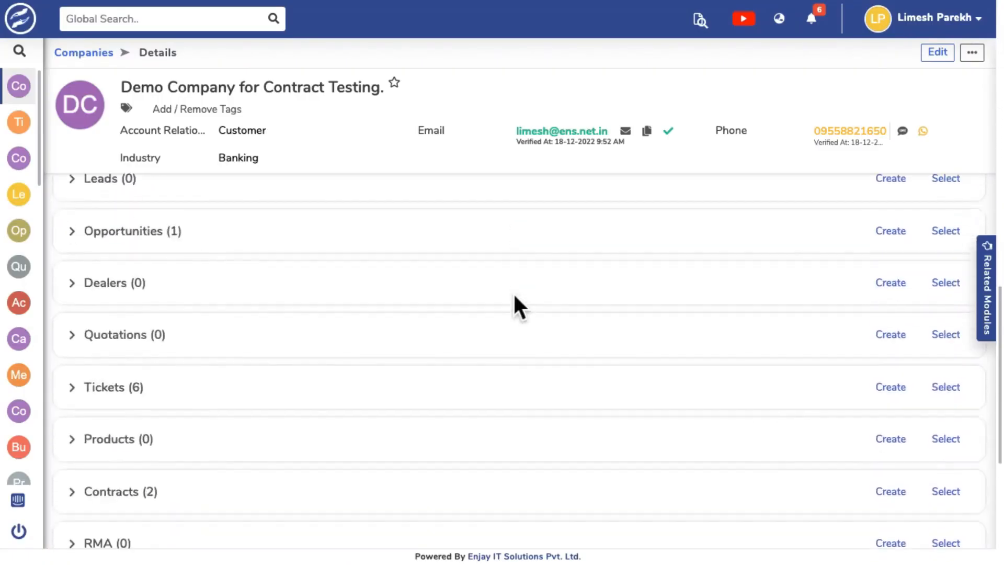
click(85, 361)
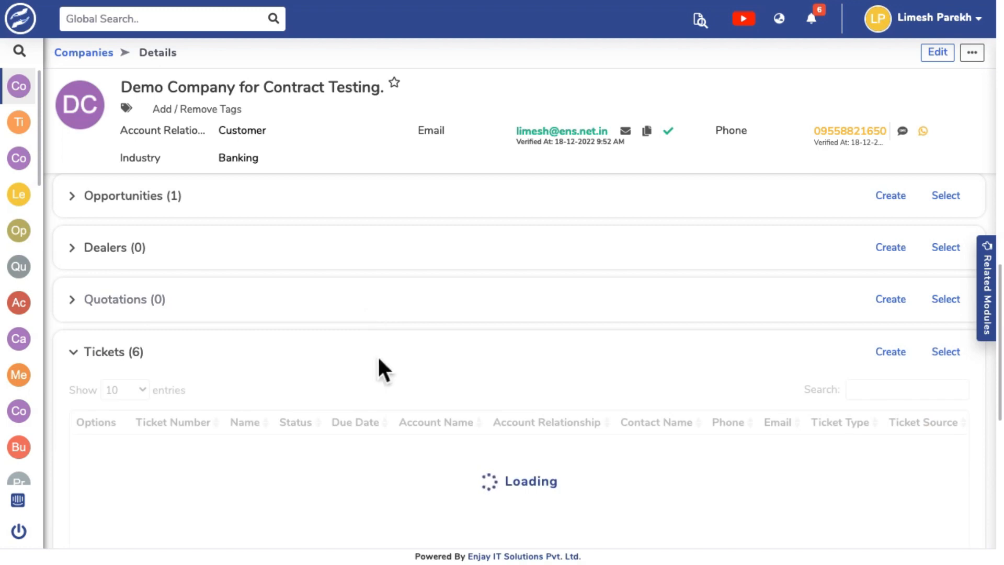
Examine the PMS tickets listed for the demo opportunity's contract, including their statuses and due dates.
scroll(379, 358, down, 2)
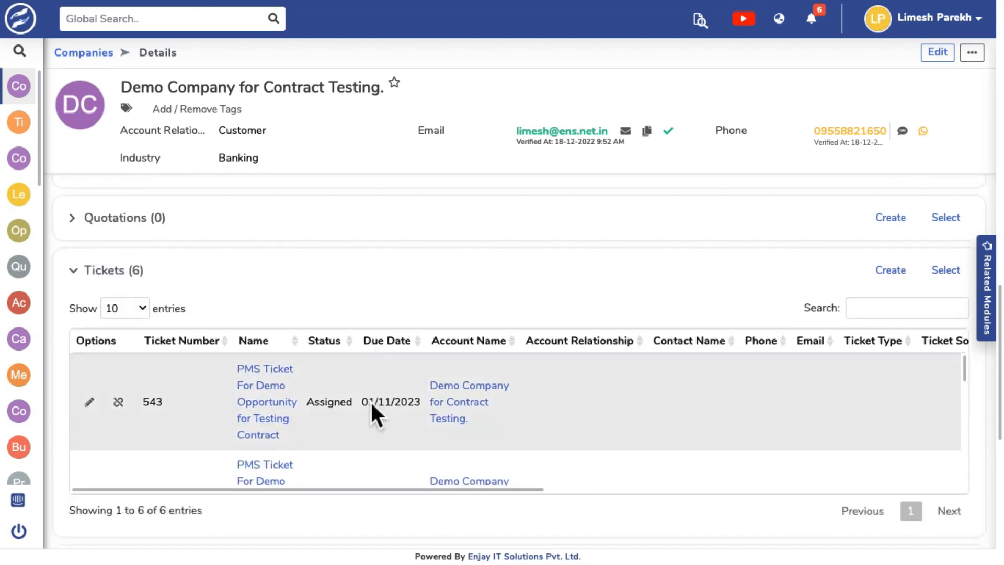
scroll(370, 401, down, 2)
scroll(370, 401, down, 4)
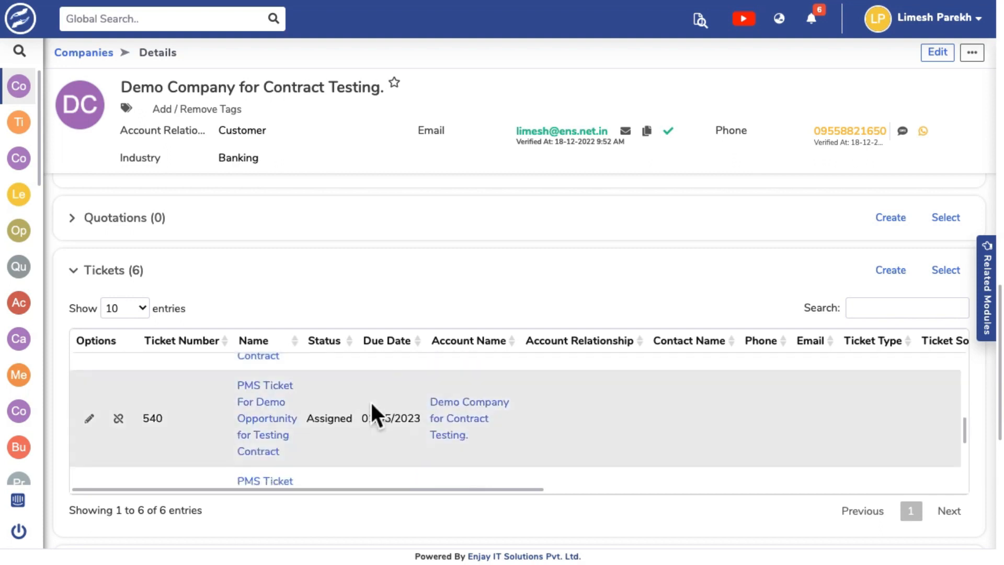
scroll(369, 446, down, 3)
scroll(370, 450, down, 3)
scroll(370, 450, up, 4)
scroll(369, 447, up, 5)
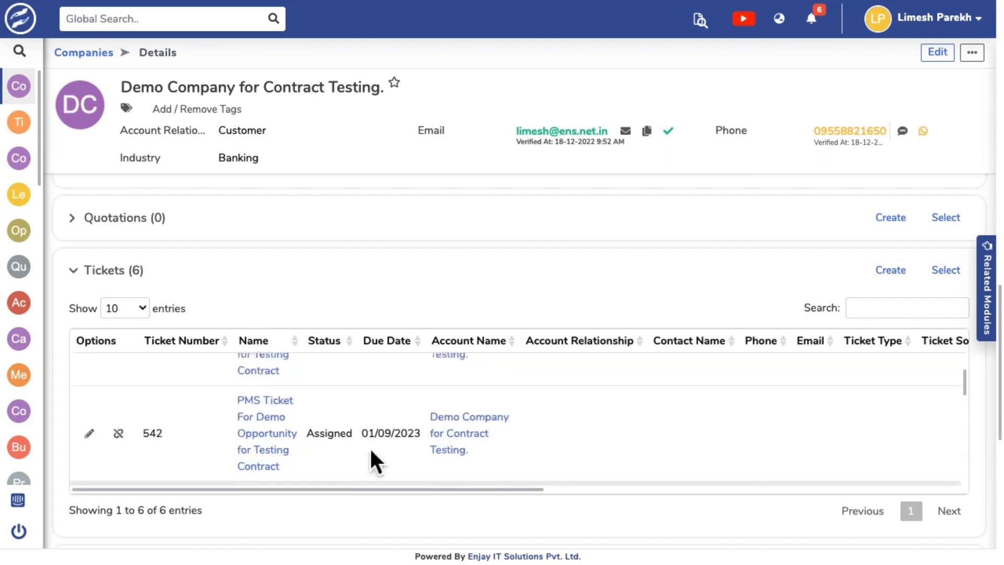
scroll(369, 447, up, 2)
scroll(369, 446, down, 1)
scroll(370, 447, up, 1)
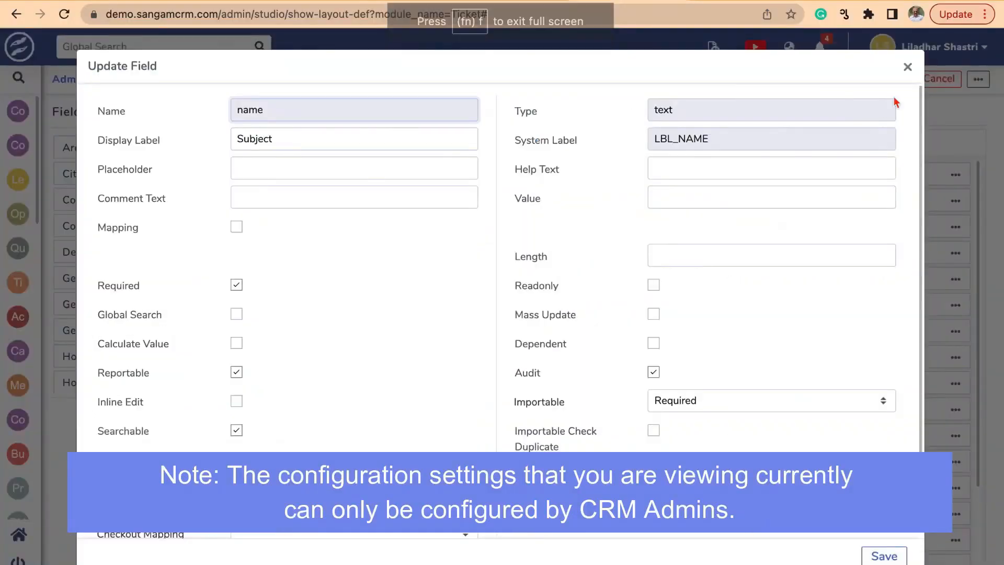
Close the ticket's Subject field settings and open the Contract Automation Setting page from the administration area.
click(907, 67)
click(67, 80)
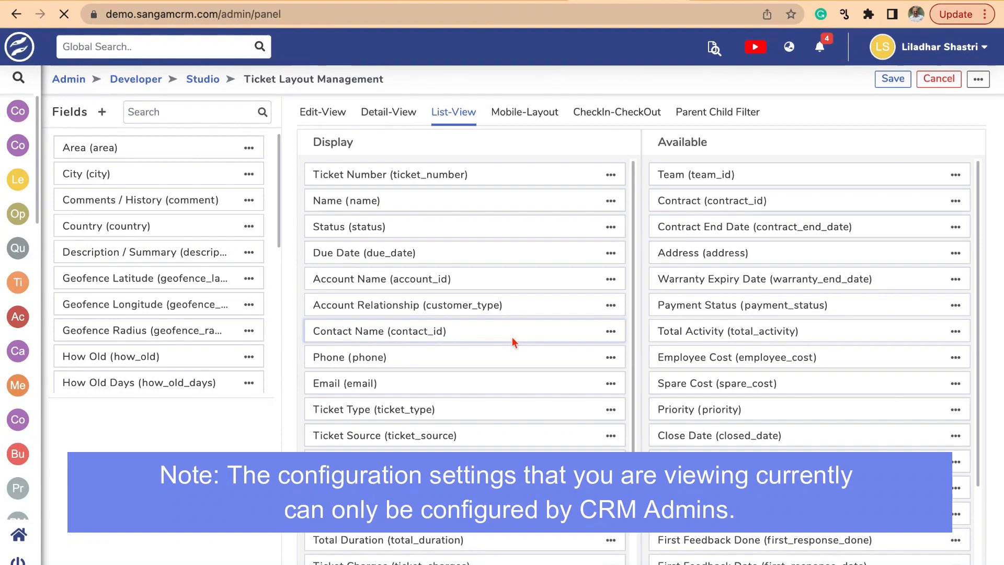
scroll(513, 343, down, 2)
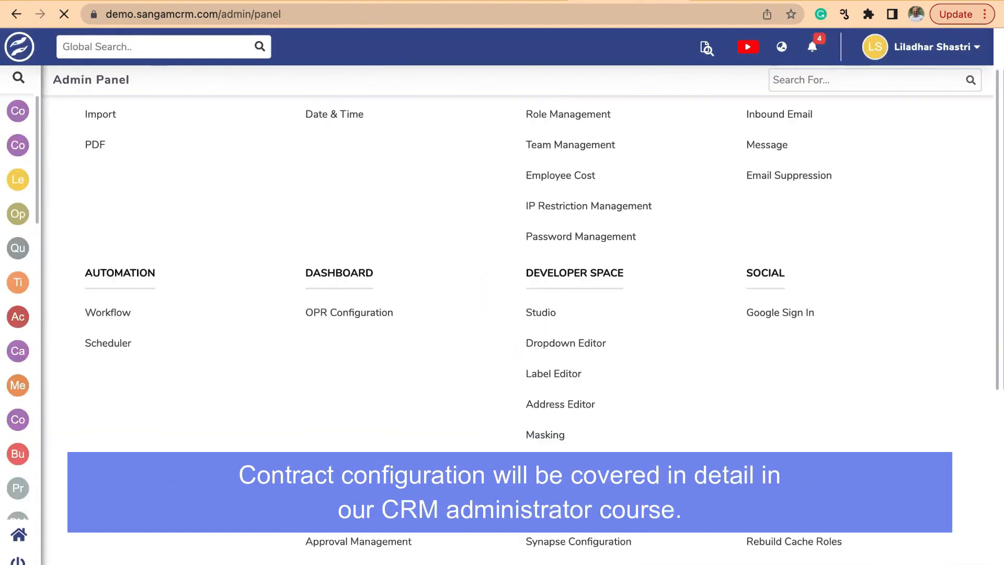
scroll(308, 532, down, 3)
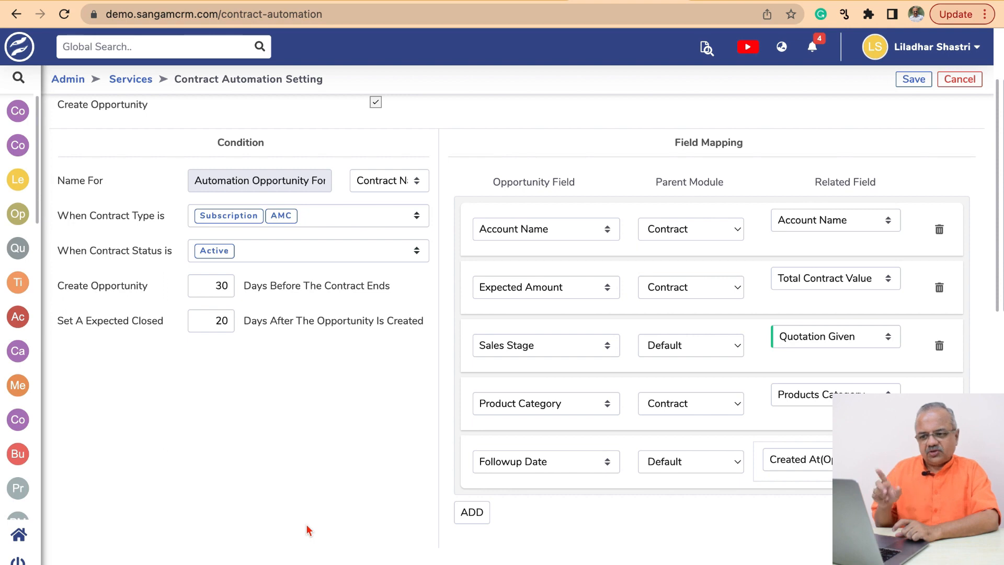
In the Feedback Ticket conditions, set the ticket creation to 45 days before the contract ends.
drag(57, 286, 150, 293)
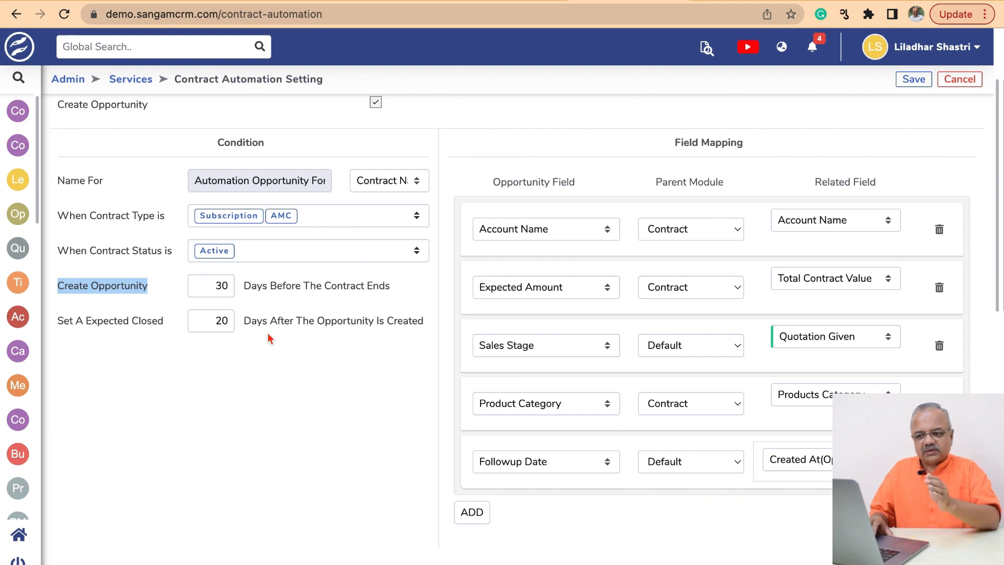
scroll(270, 339, down, 6)
click(220, 451)
text(45)
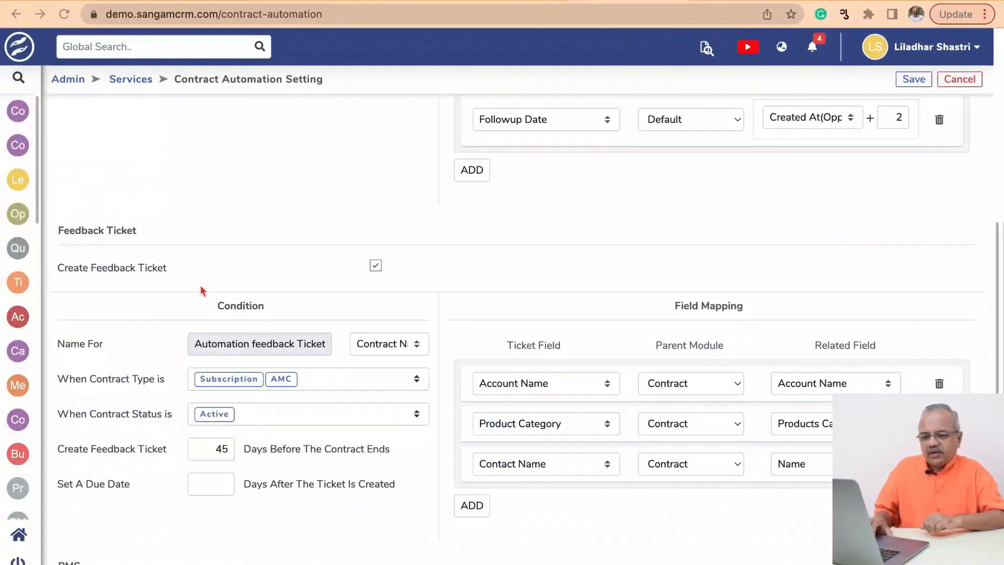
scroll(208, 325, up, 7)
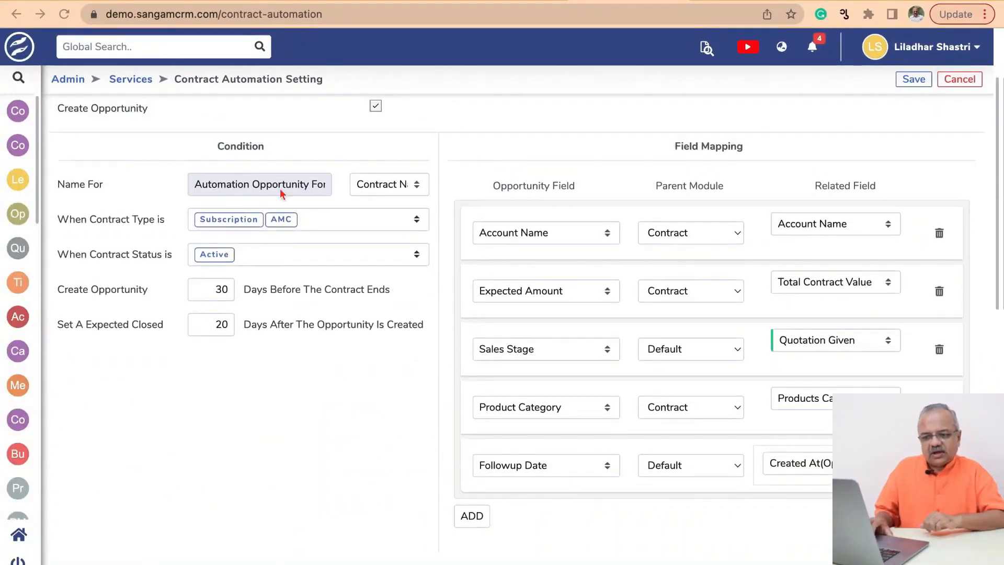